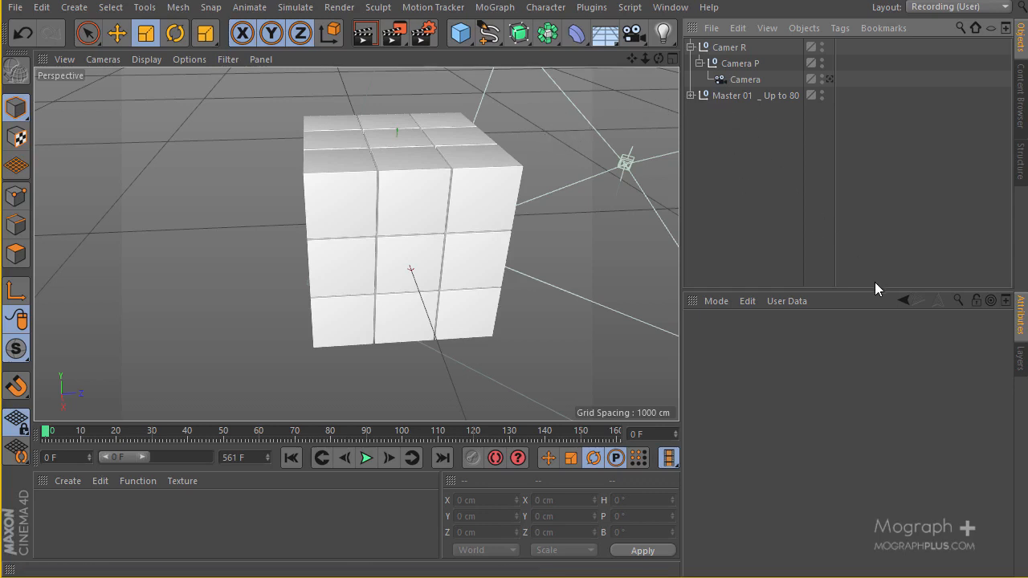
Step: Enlarge the object list and expand the "Master 01 _ Up to 80" group to review the cubes it contains
{"action": "left_click_drag", "start_coordinate": [856, 289], "coordinate": [856, 344]}
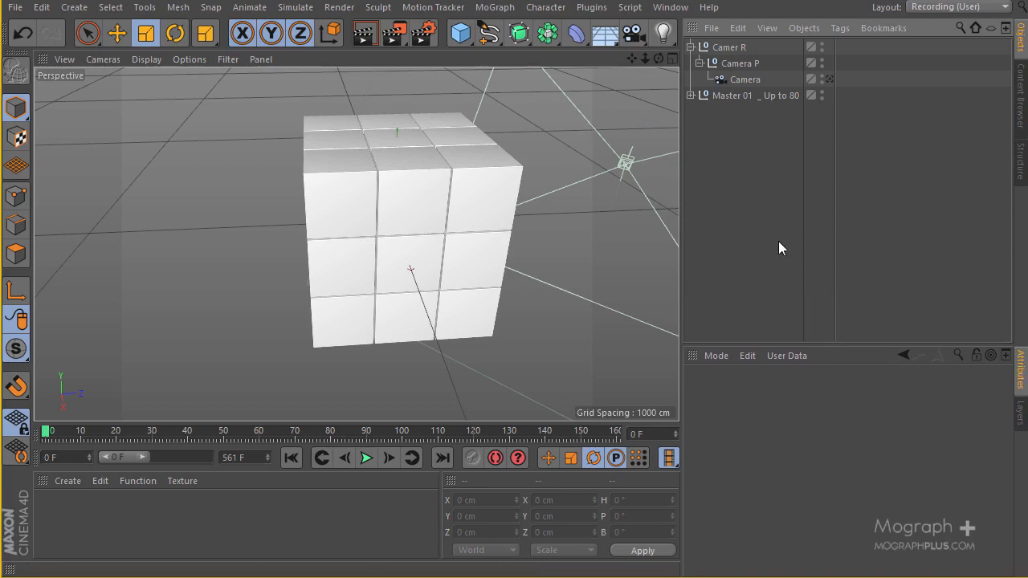
{"action": "left_click", "coordinate": [690, 97]}
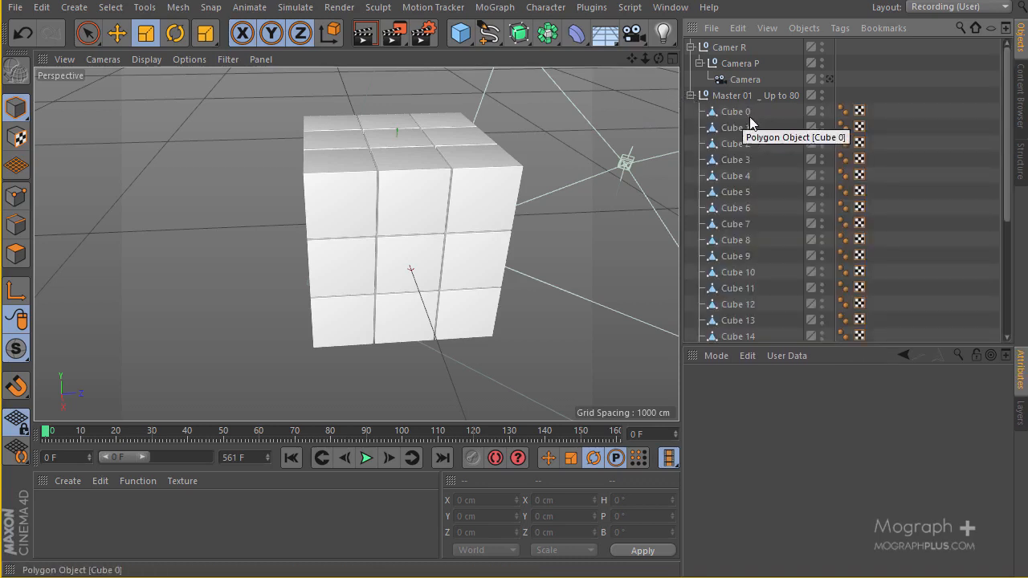
{"action": "scroll", "coordinate": [709, 190], "scroll_direction": "down", "scroll_amount": 3}
{"action": "scroll", "coordinate": [710, 191], "scroll_direction": "down", "scroll_amount": 3}
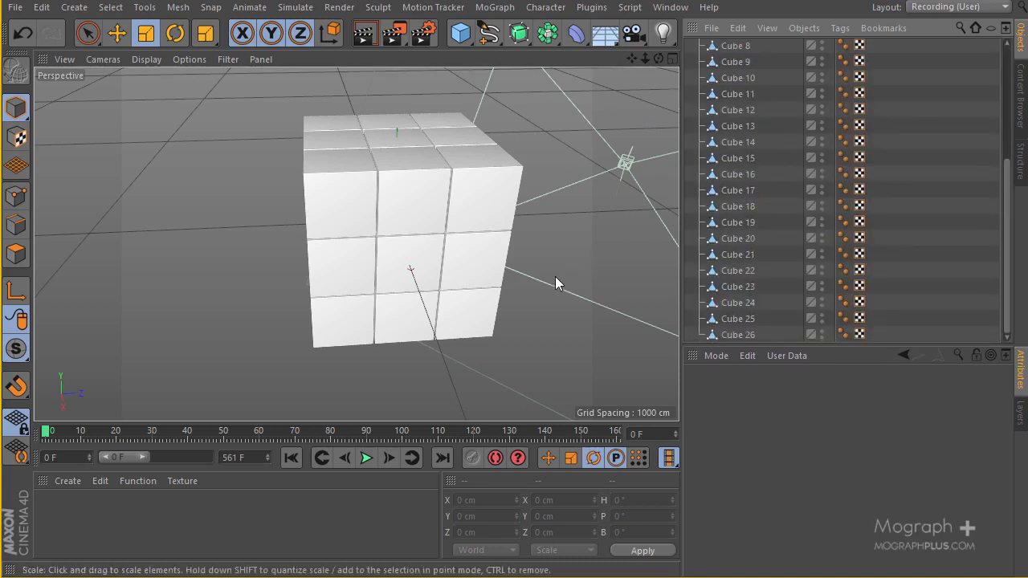
{"action": "scroll", "coordinate": [827, 170], "scroll_direction": "up", "scroll_amount": 6}
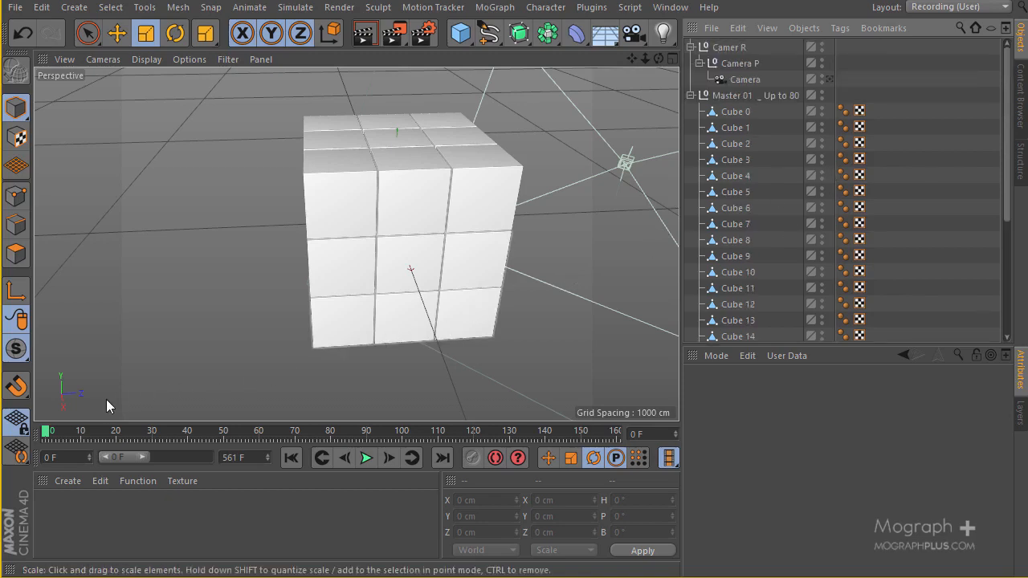
Step: Check the objects of the camera rig, look through the Camera and scrub the animation to frame 78
{"action": "mouse_move", "coordinate": [58, 431]}
{"action": "left_mouse_down"}
{"action": "mouse_move", "coordinate": [381, 424]}
{"action": "mouse_move", "coordinate": [311, 402]}
{"action": "mouse_move", "coordinate": [43, 417]}
{"action": "left_mouse_up"}
{"action": "left_click", "coordinate": [743, 46]}
{"action": "left_click", "coordinate": [742, 63]}
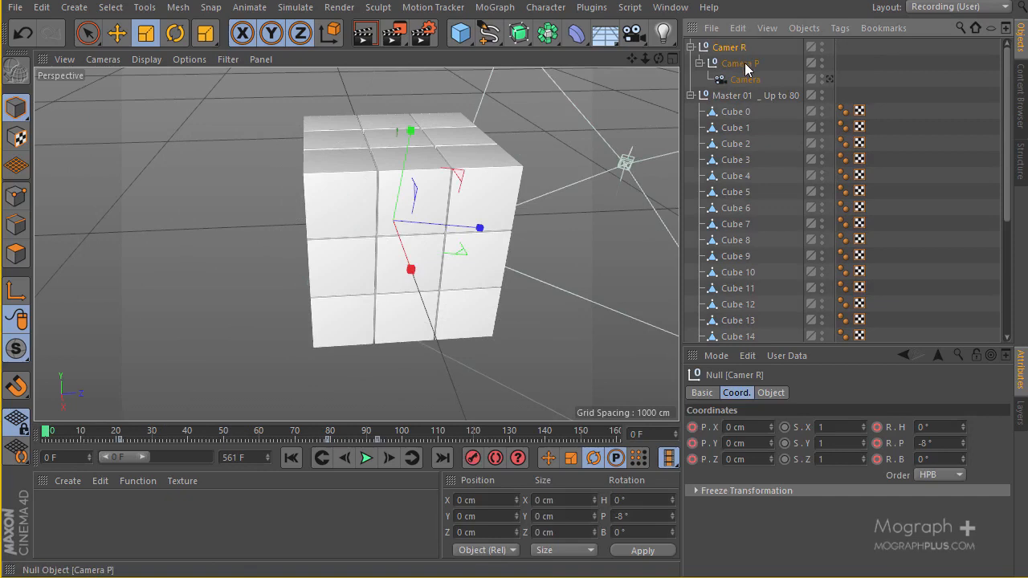
{"action": "left_click", "coordinate": [747, 79]}
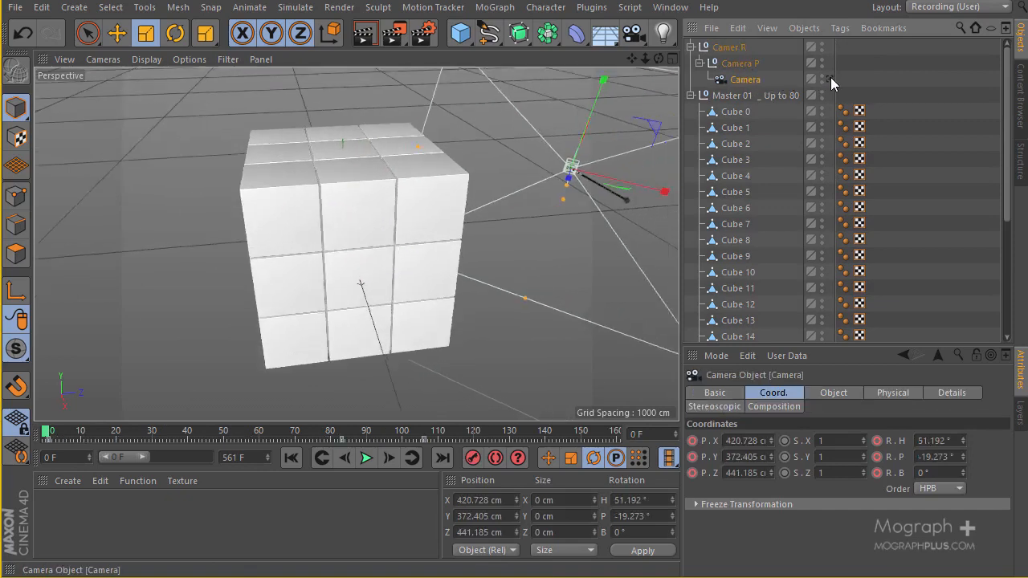
{"action": "left_click", "coordinate": [830, 78]}
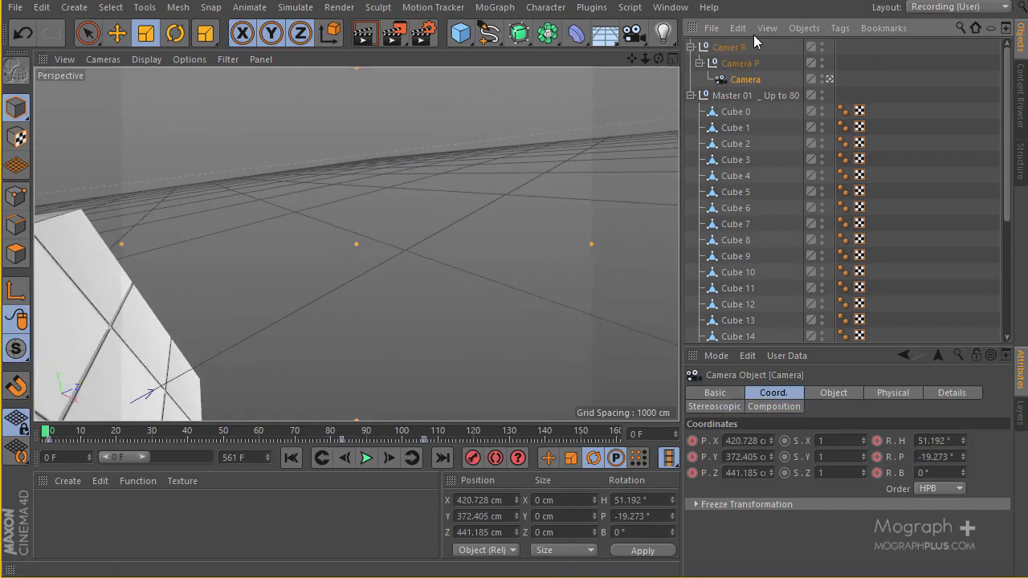
{"action": "left_click_drag", "start_coordinate": [47, 441], "coordinate": [325, 438]}
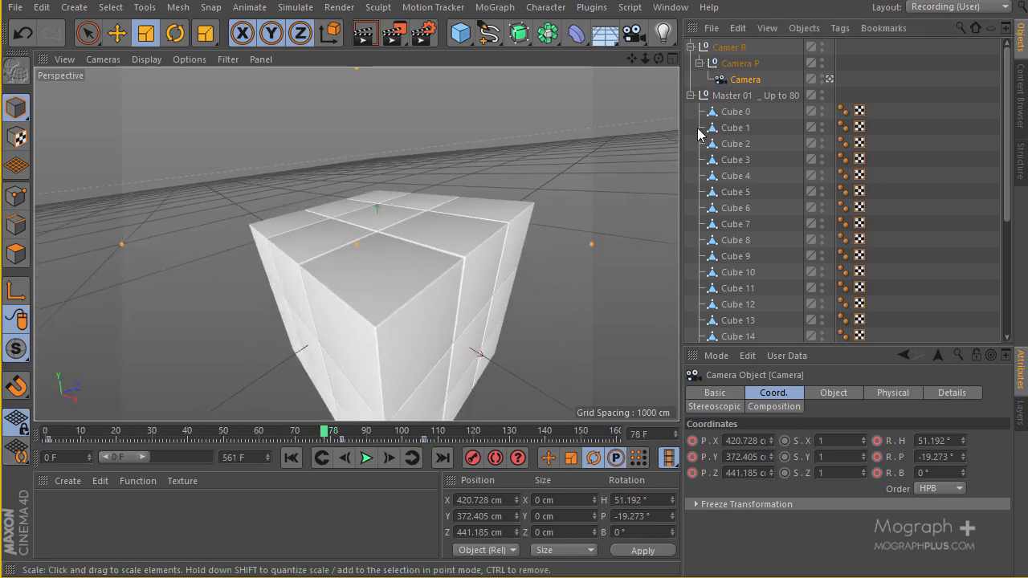
Step: Examine the keyframes of the Camera P and Camer R nulls, scrubbing the camera move back to frame 45
{"action": "left_click", "coordinate": [748, 64]}
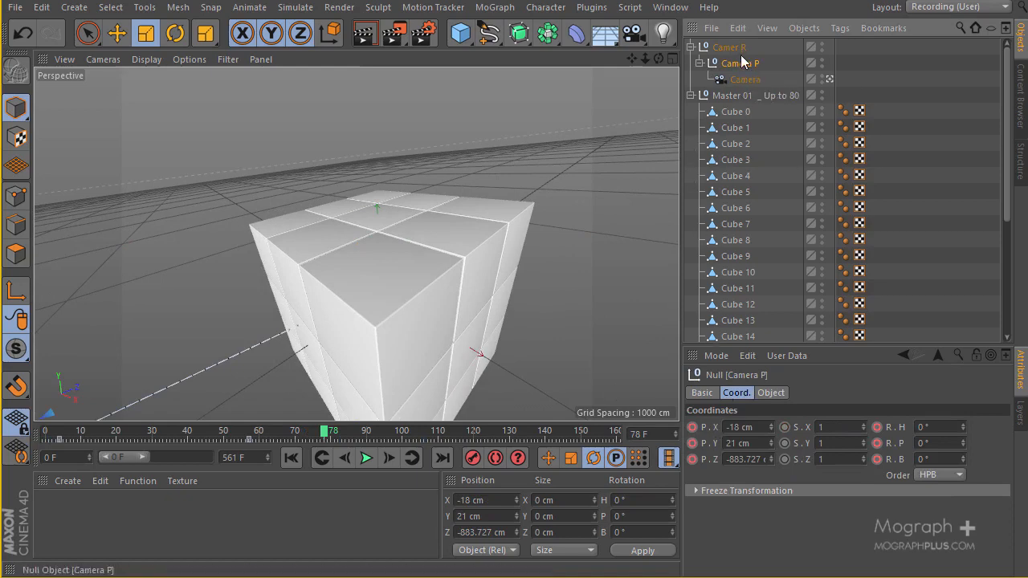
{"action": "left_click", "coordinate": [732, 47]}
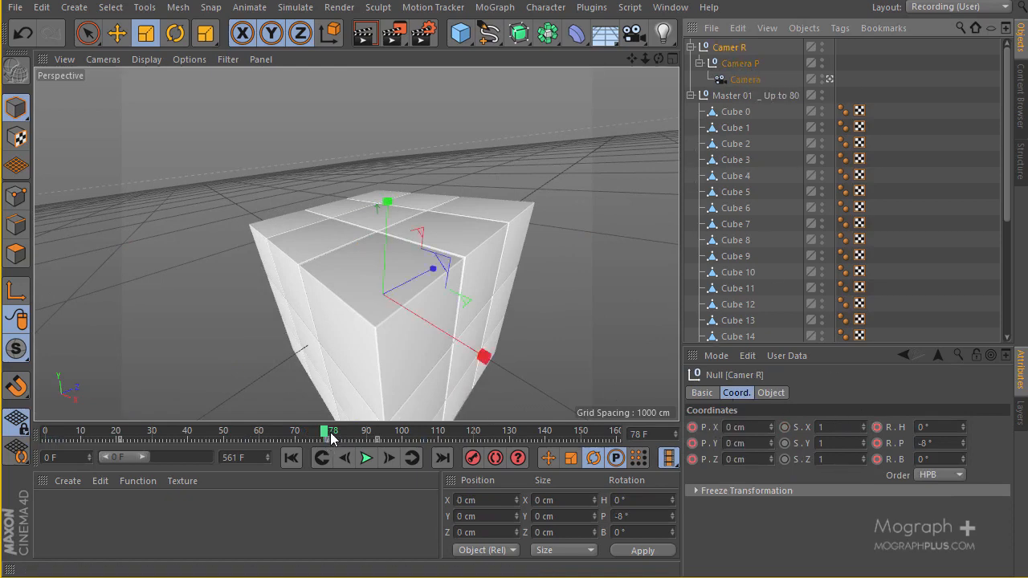
{"action": "left_click_drag", "start_coordinate": [327, 434], "coordinate": [269, 434]}
{"action": "left_click_drag", "start_coordinate": [328, 460], "coordinate": [311, 475]}
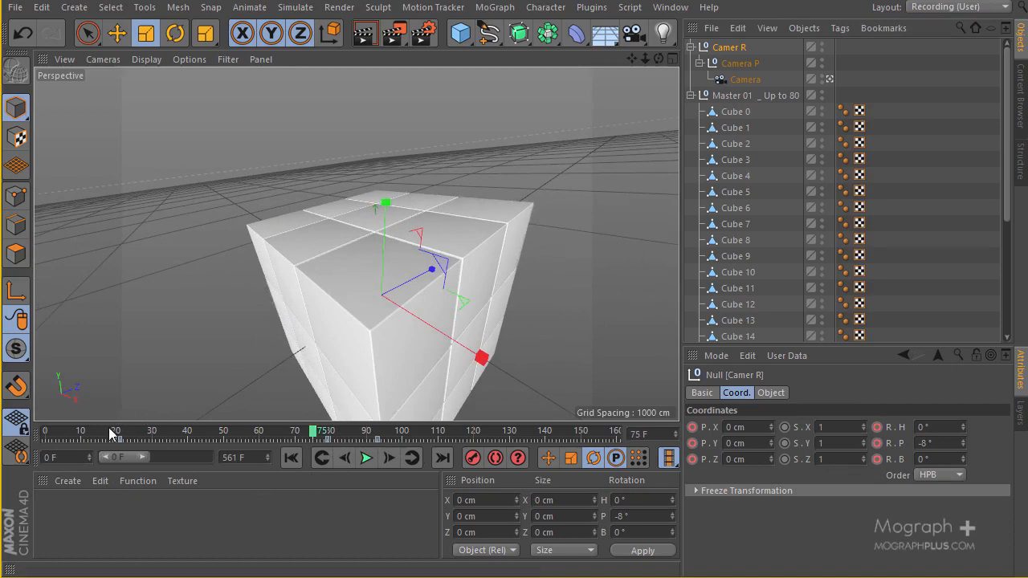
{"action": "left_click_drag", "start_coordinate": [60, 436], "coordinate": [206, 409]}
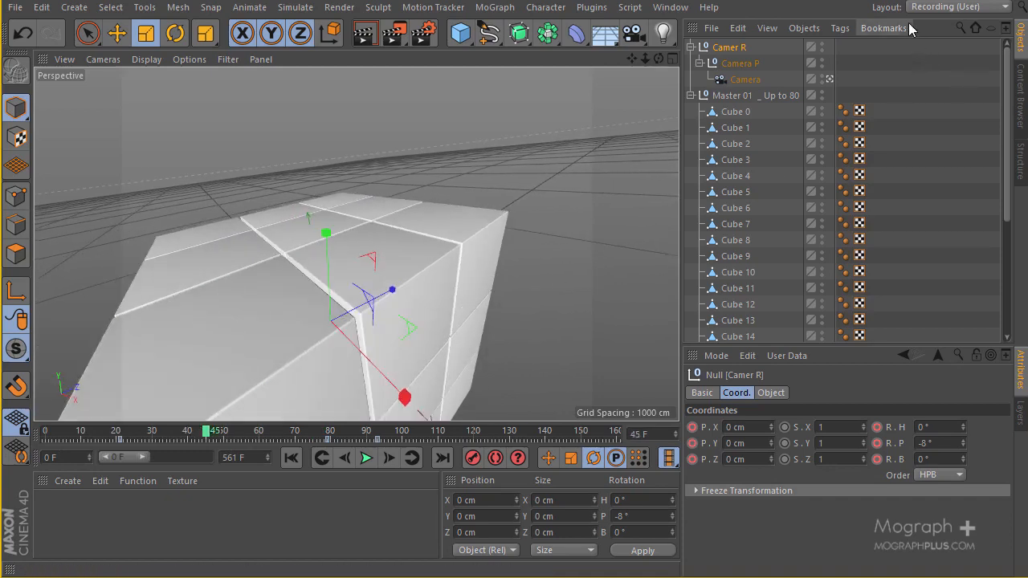
Step: Switch to the media player, play the opening of the rendered cube animation in short stretches, and return to Cinema 4D
{"action": "left_click", "coordinate": [967, 1]}
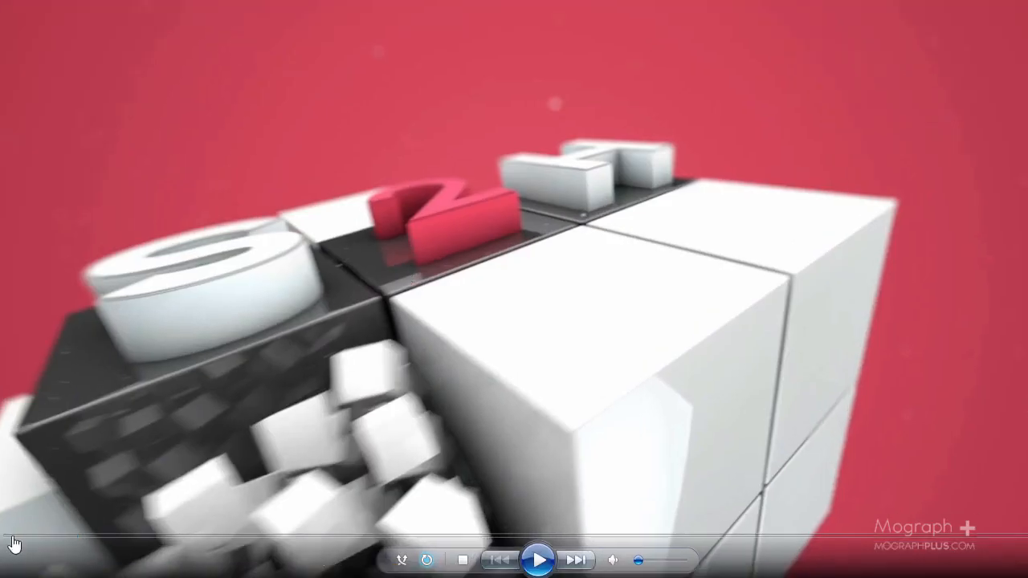
{"action": "left_click", "coordinate": [537, 562]}
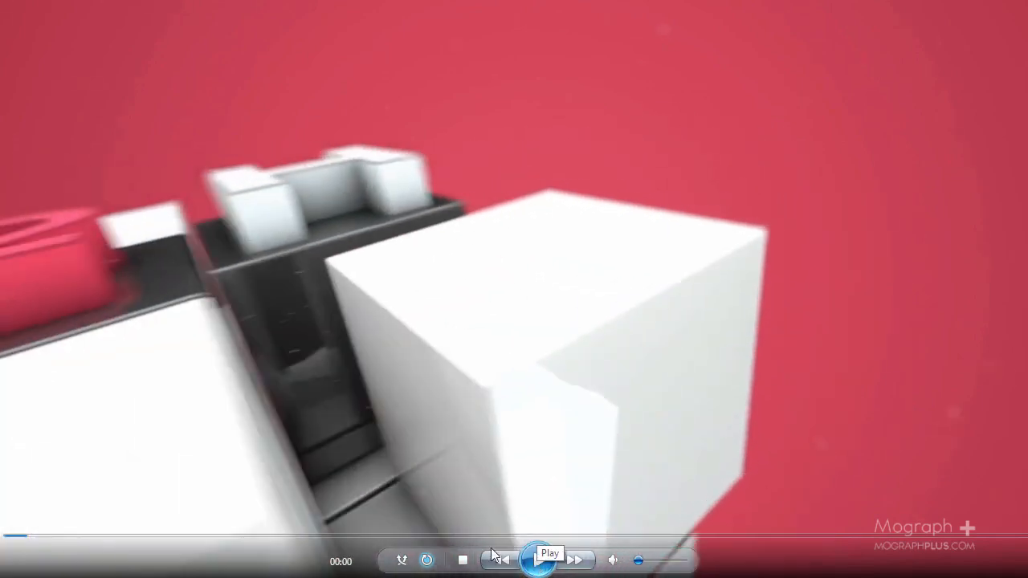
{"action": "left_click", "coordinate": [8, 537]}
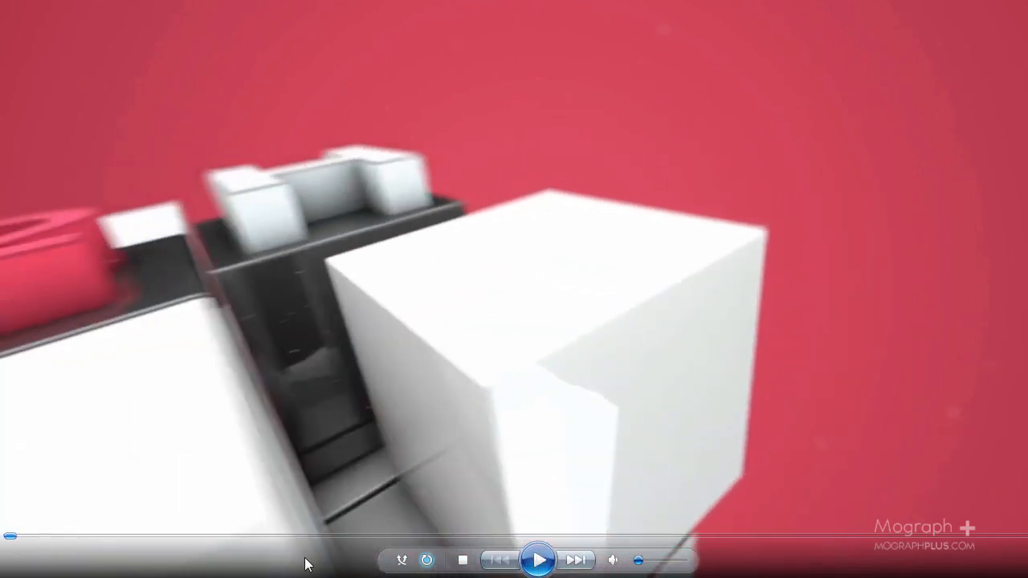
{"action": "left_click", "coordinate": [538, 561]}
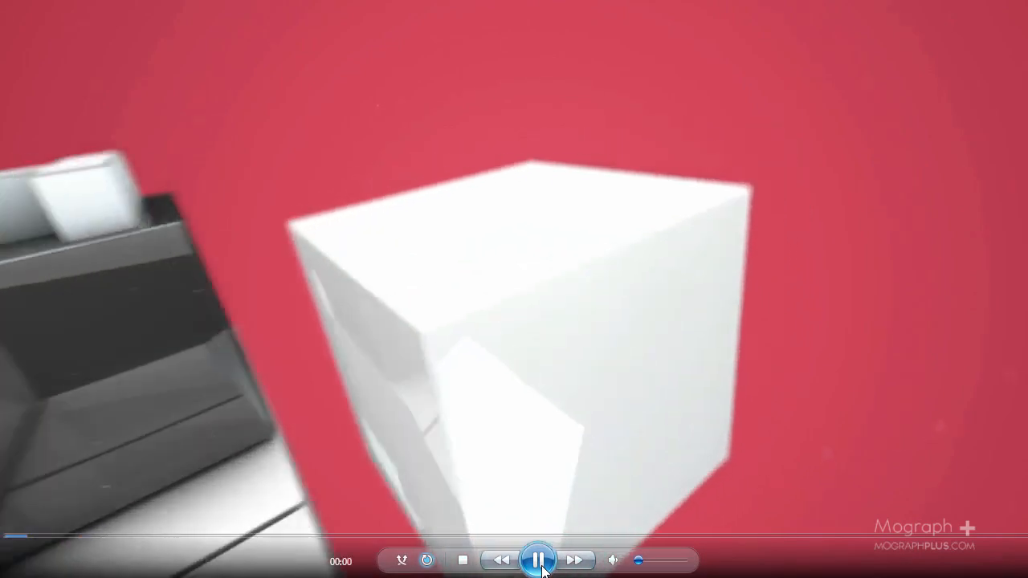
{"action": "left_click", "coordinate": [540, 562]}
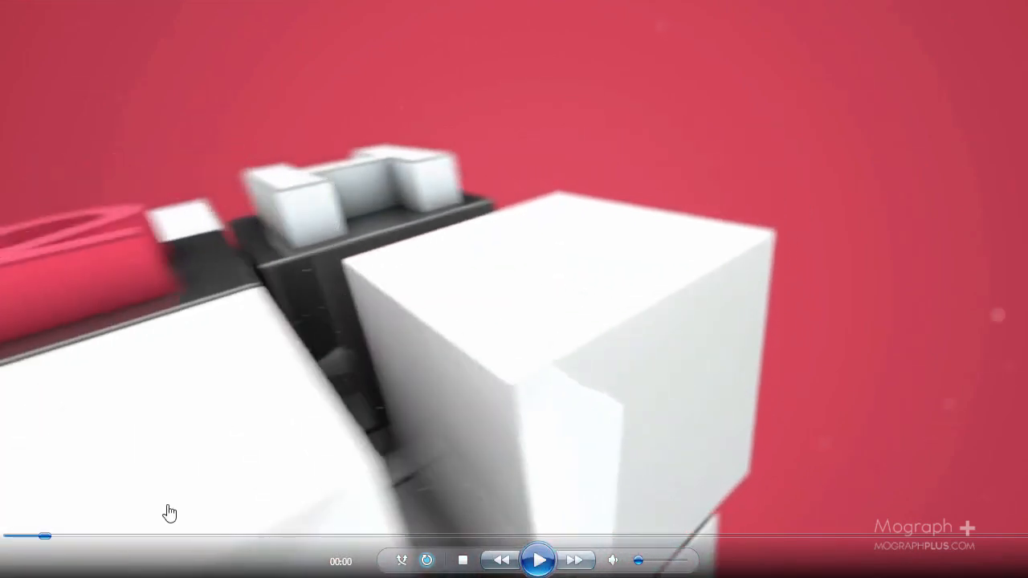
{"action": "left_click", "coordinate": [538, 559]}
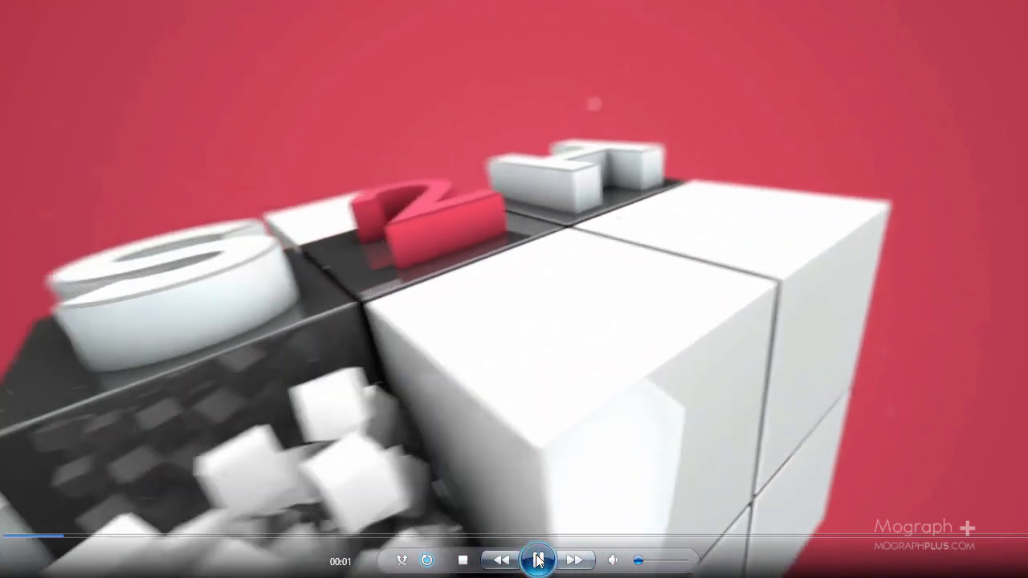
{"action": "left_click", "coordinate": [598, 191]}
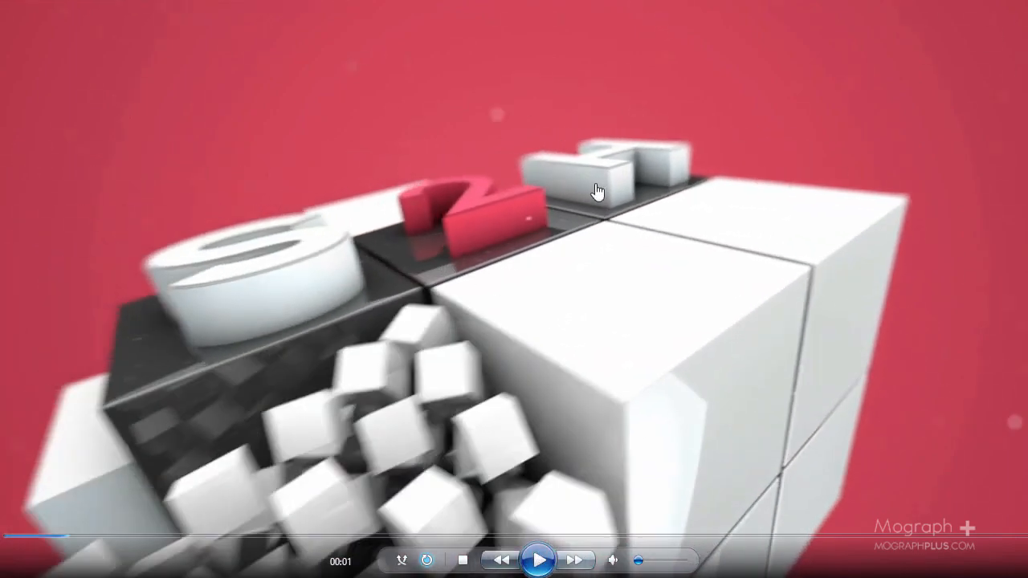
{"action": "double_click", "coordinate": [673, 46]}
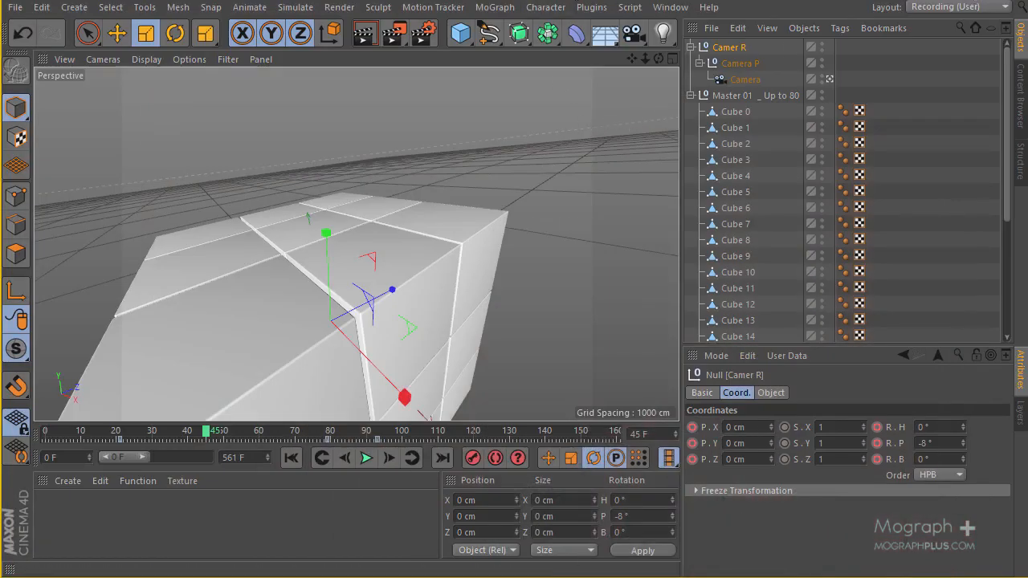
Step: Examine Cube 26 and Cube 25 through the camera while scrubbing the opening frames, ending at frame 0
{"action": "left_click", "coordinate": [476, 234]}
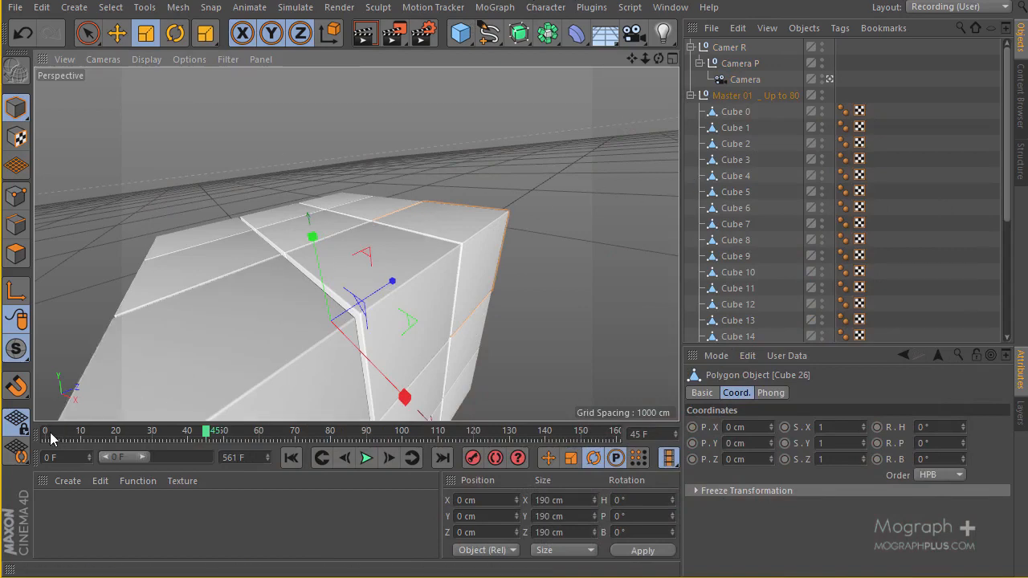
{"action": "left_click_drag", "start_coordinate": [50, 437], "coordinate": [190, 434]}
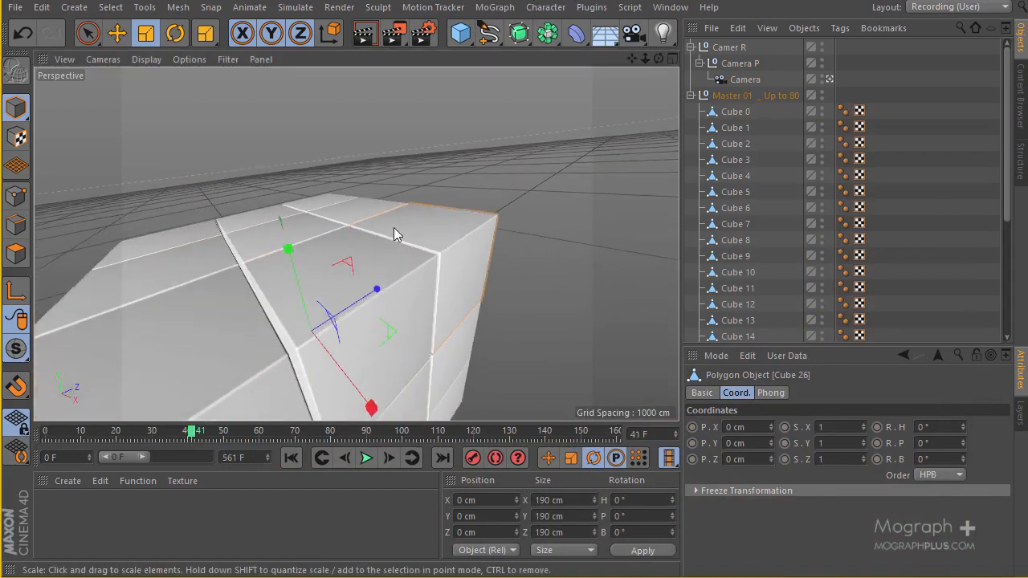
{"action": "left_click", "coordinate": [361, 214]}
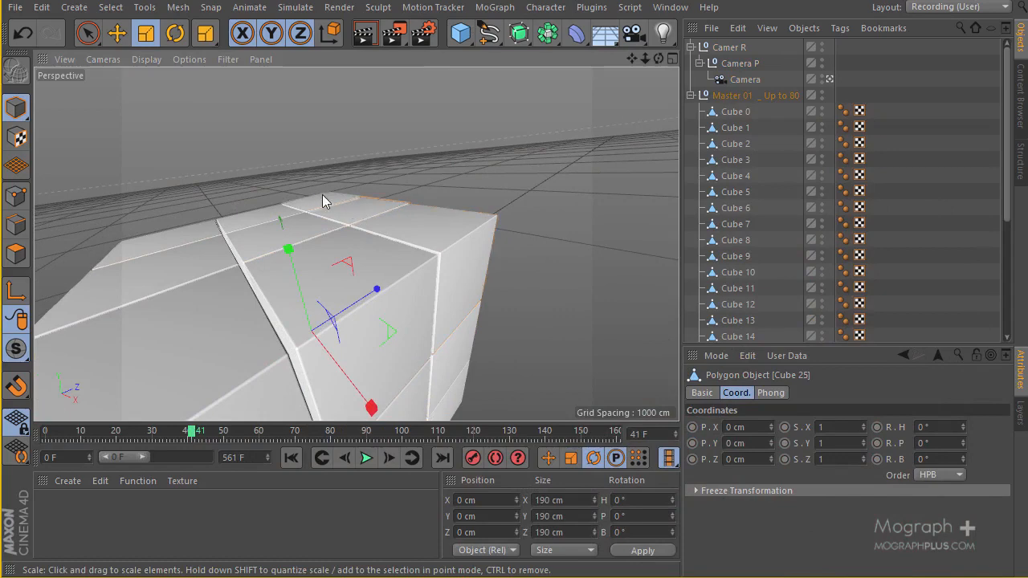
{"action": "left_click_drag", "start_coordinate": [99, 432], "coordinate": [18, 437]}
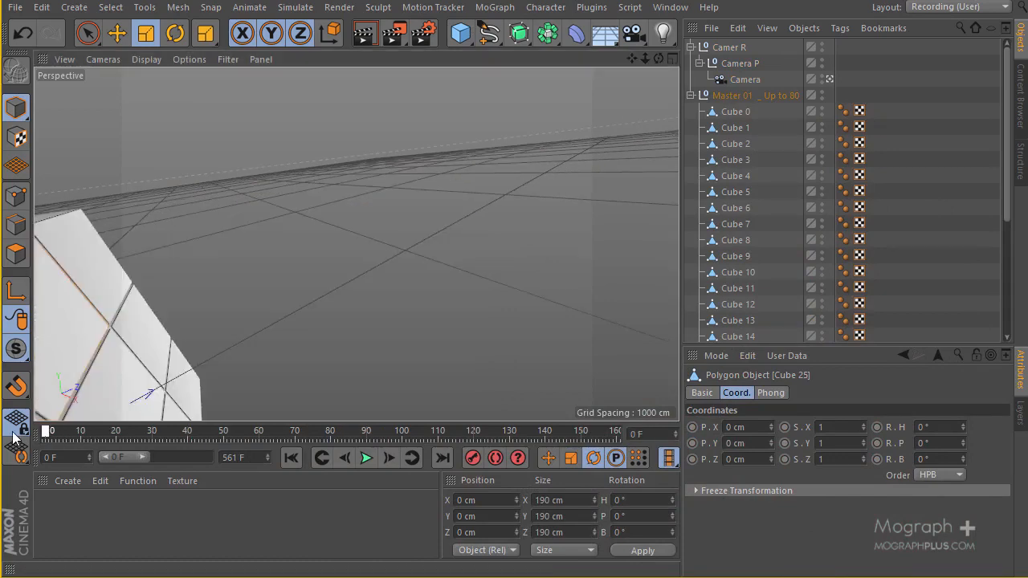
Step: Leave the camera view and select the upper corner cube, Cube 26, nearest the camera
{"action": "left_click", "coordinate": [828, 79]}
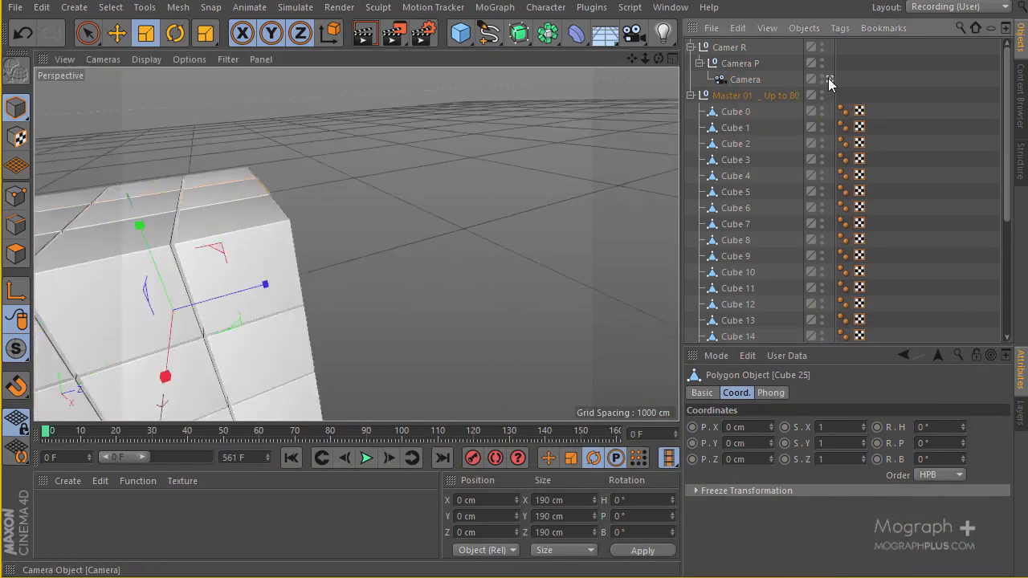
{"action": "middle_click_drag", "start_coordinate": [486, 151], "coordinate": [366, 217], "text": "alt"}
{"action": "left_click_drag", "start_coordinate": [367, 217], "coordinate": [446, 230], "text": "alt"}
{"action": "scroll", "coordinate": [444, 176], "scroll_direction": "up", "scroll_amount": 6}
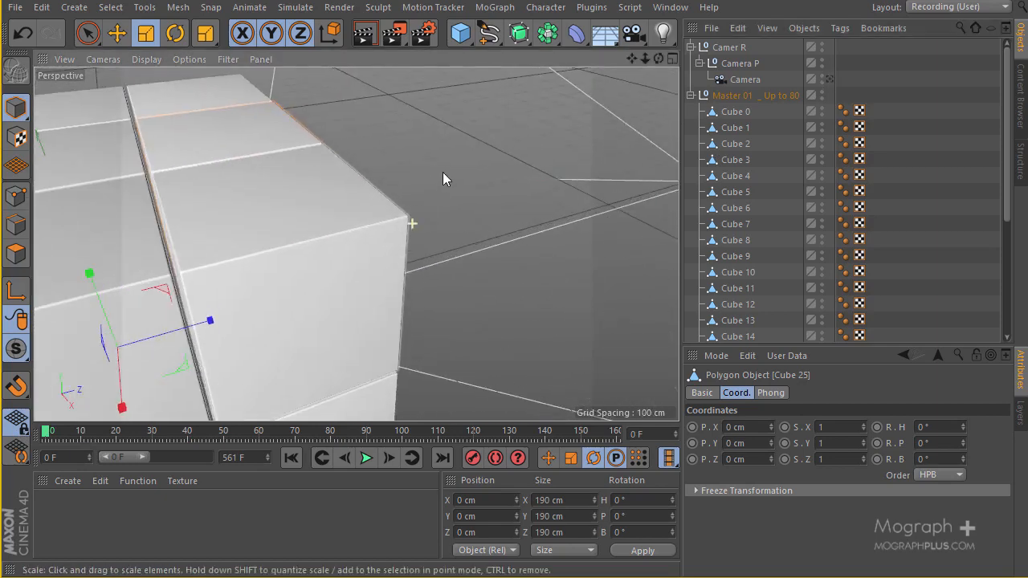
{"action": "left_click", "coordinate": [348, 191]}
{"action": "scroll", "coordinate": [387, 178], "scroll_direction": "down", "scroll_amount": 3}
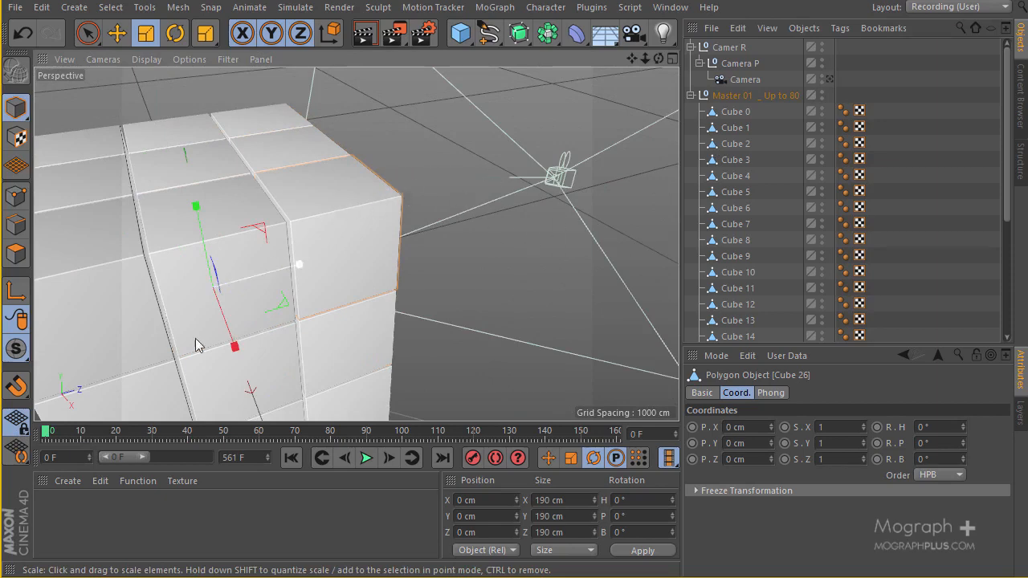
Step: Try rotating Cube 26 by about 41.5° in heading at frame 0 and undo the rotation
{"action": "mouse_move", "coordinate": [49, 431]}
{"action": "left_mouse_down"}
{"action": "mouse_move", "coordinate": [168, 419]}
{"action": "mouse_move", "coordinate": [44, 426]}
{"action": "left_mouse_up"}
{"action": "left_click", "coordinate": [174, 34]}
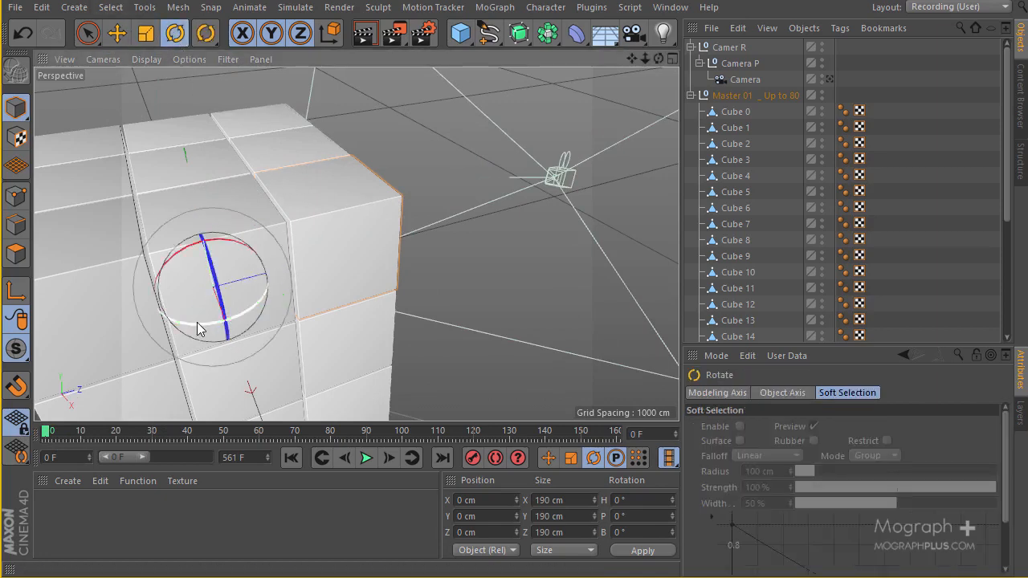
{"action": "left_click_drag", "start_coordinate": [197, 322], "coordinate": [234, 308]}
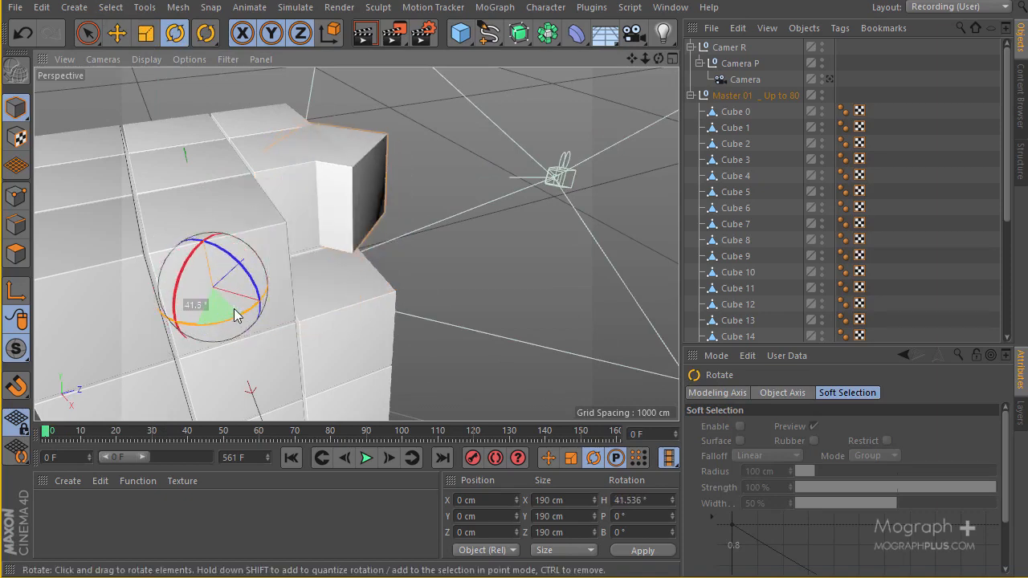
{"action": "key", "text": "ctrl+z"}
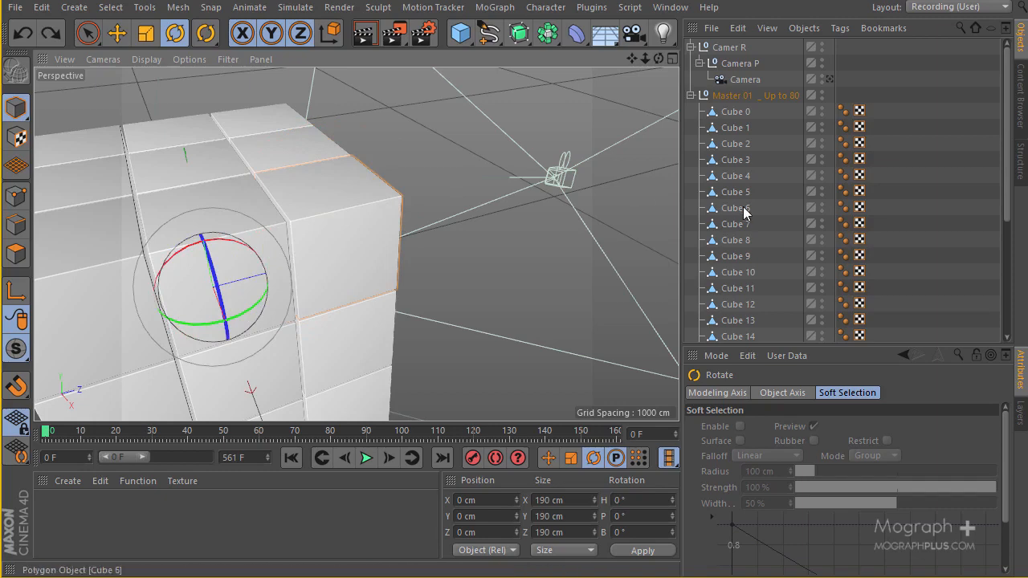
Step: Add a null as the parent of Cube 26 and name it "Null 26"
{"action": "scroll", "coordinate": [734, 221], "scroll_direction": "down", "scroll_amount": 4}
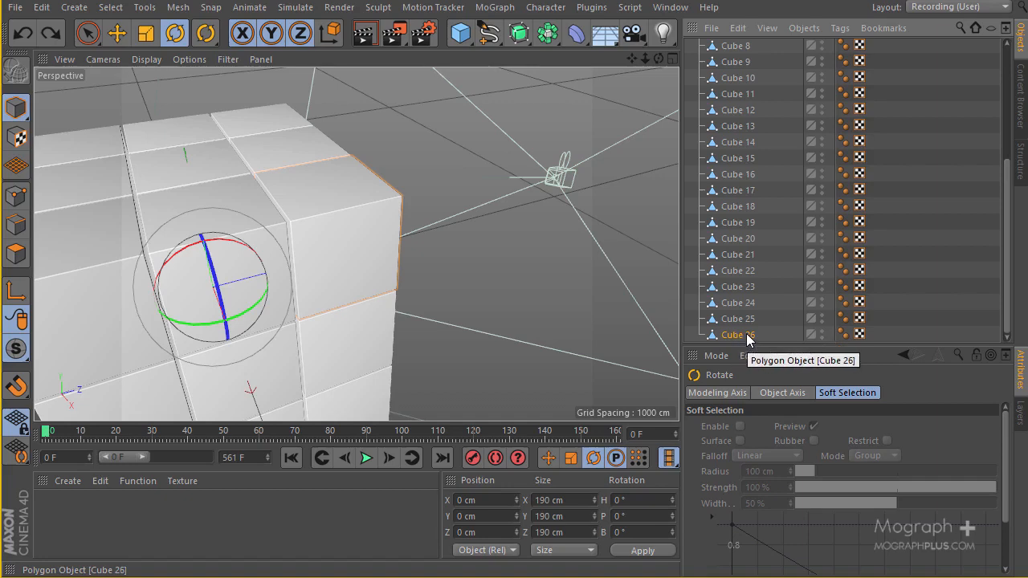
{"action": "left_click", "coordinate": [460, 34]}
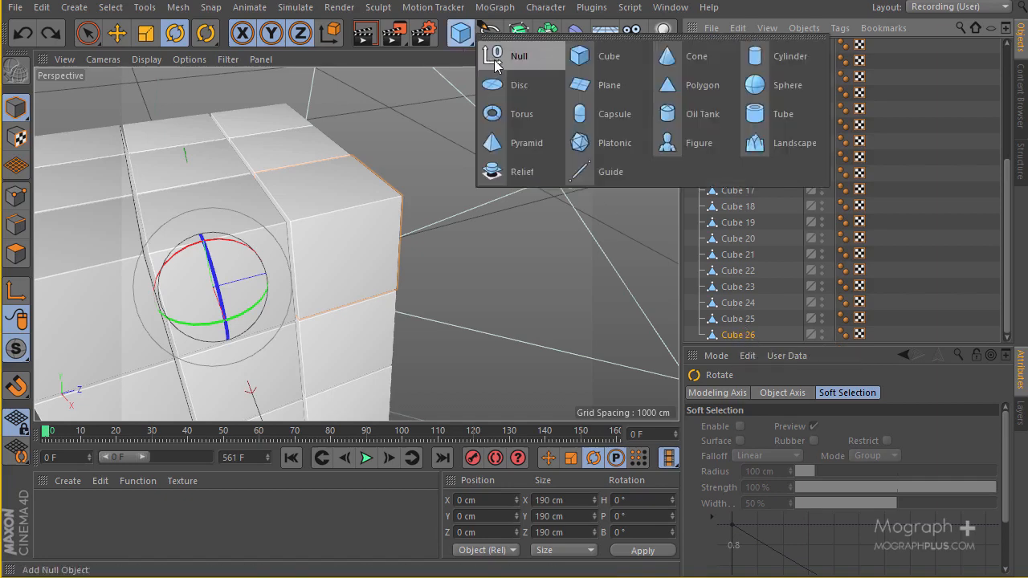
{"action": "left_click", "coordinate": [496, 66], "text": "alt"}
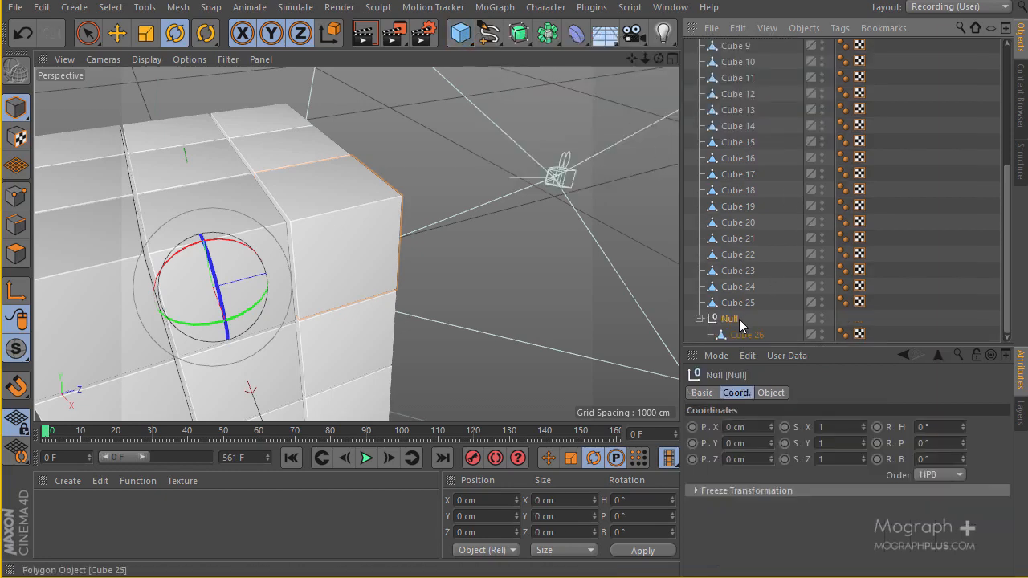
{"action": "double_click", "coordinate": [734, 319]}
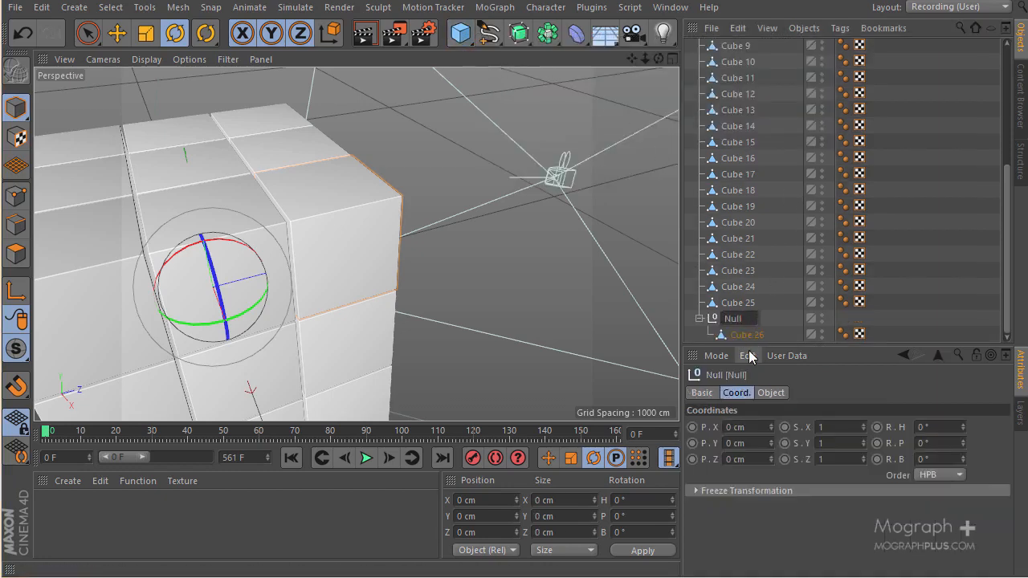
{"action": "type", "text": "26"}
{"action": "key", "text": "Return"}
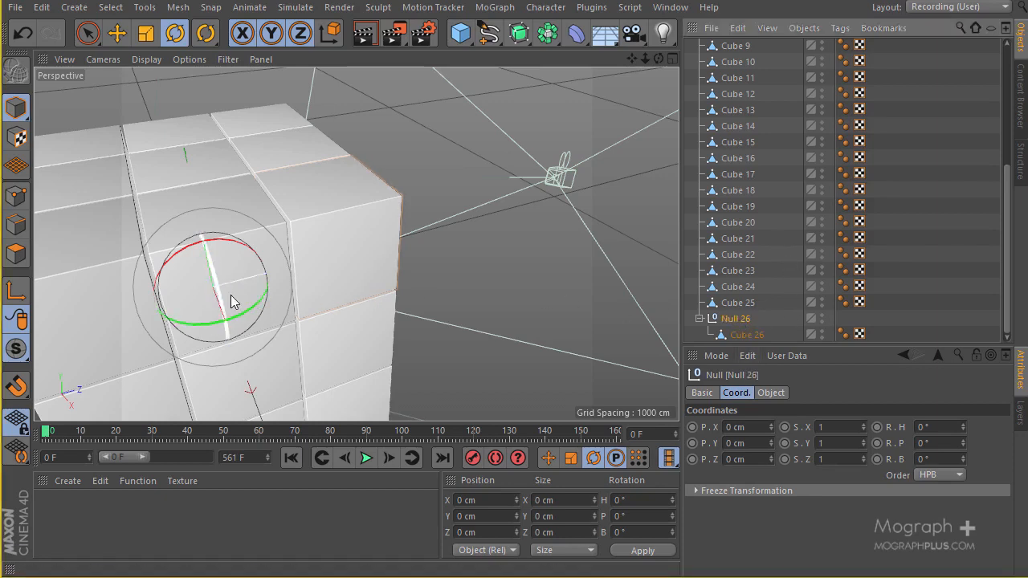
Step: Center the axis of Cube 26 on its own geometry inside Null 26
{"action": "left_click", "coordinate": [744, 334]}
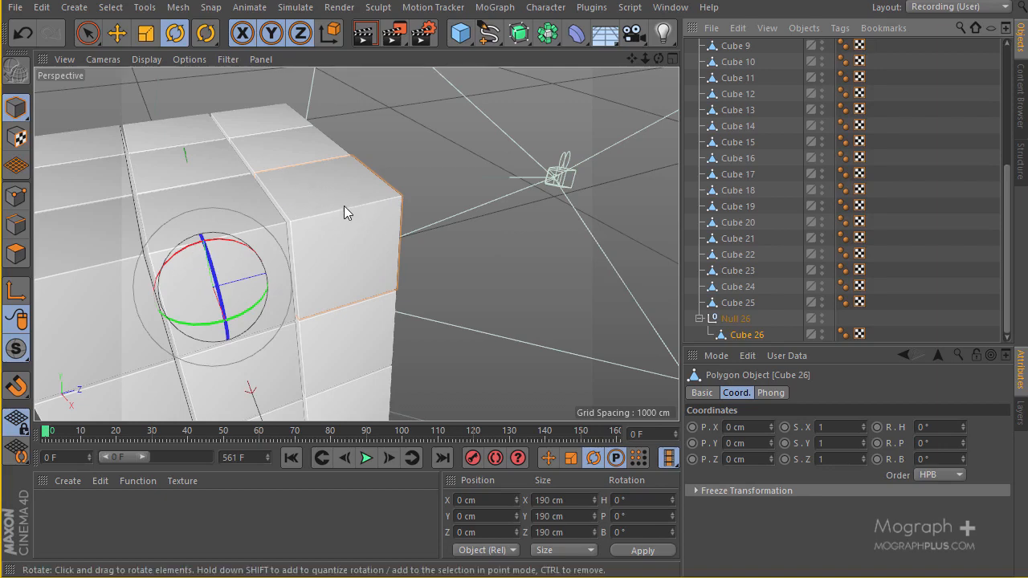
{"action": "left_click", "coordinate": [177, 8]}
{"action": "mouse_move", "coordinate": [207, 155]}
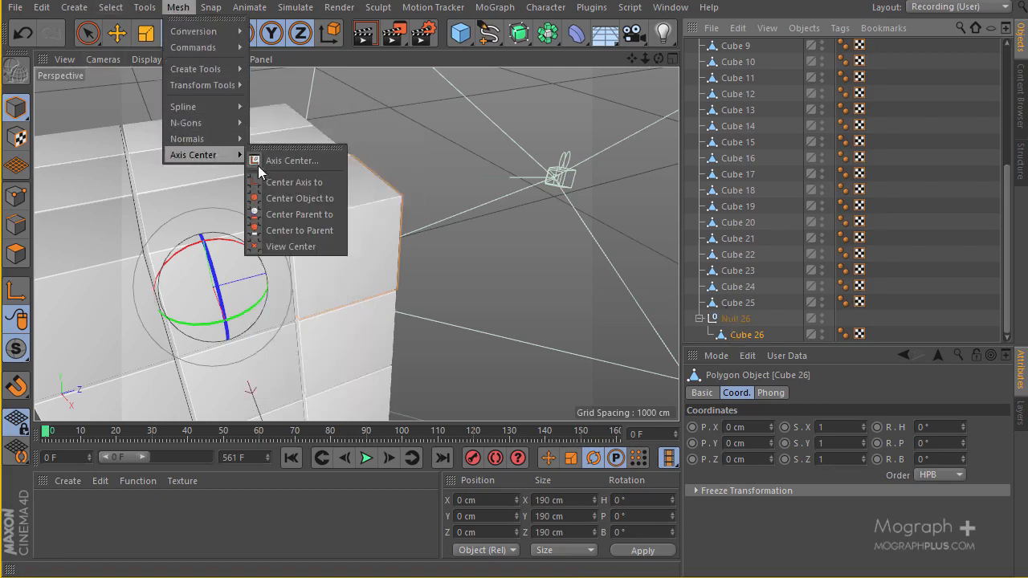
{"action": "left_click", "coordinate": [288, 182]}
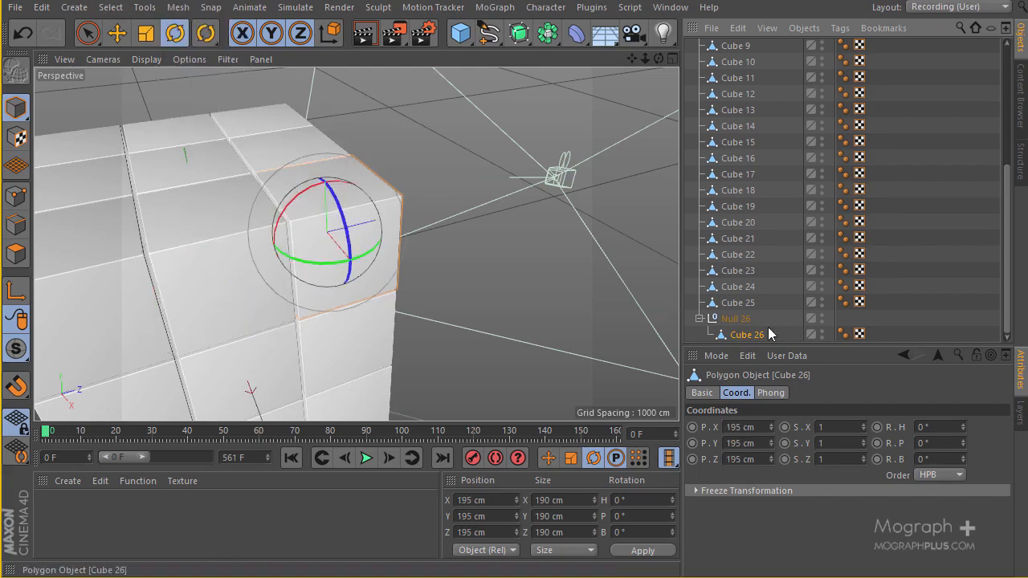
Step: Try rotating Null 26 by about 52° and Cube 26 by about 60° in heading, undoing each rotation
{"action": "left_click", "coordinate": [739, 321]}
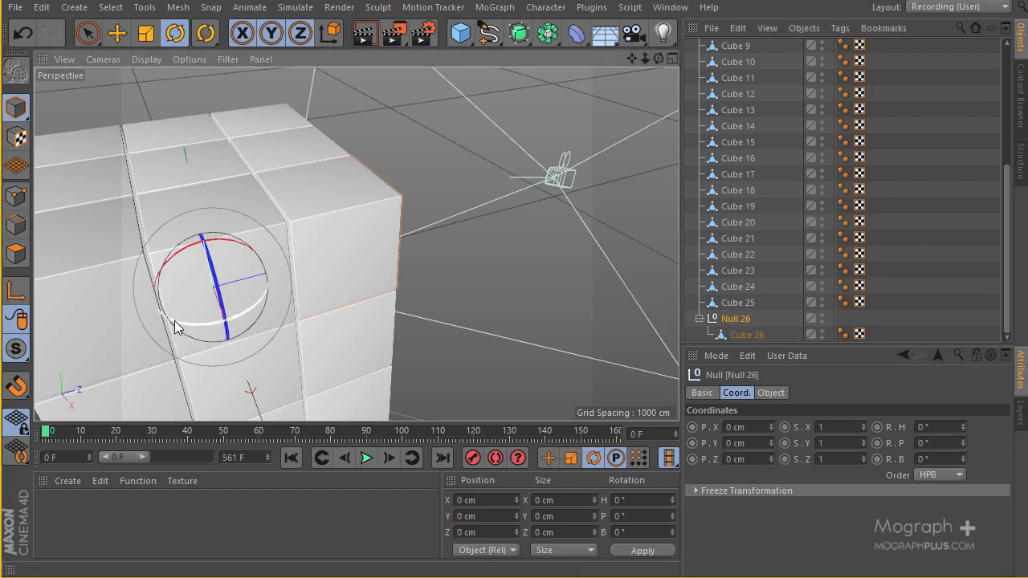
{"action": "left_click_drag", "start_coordinate": [174, 321], "coordinate": [227, 316]}
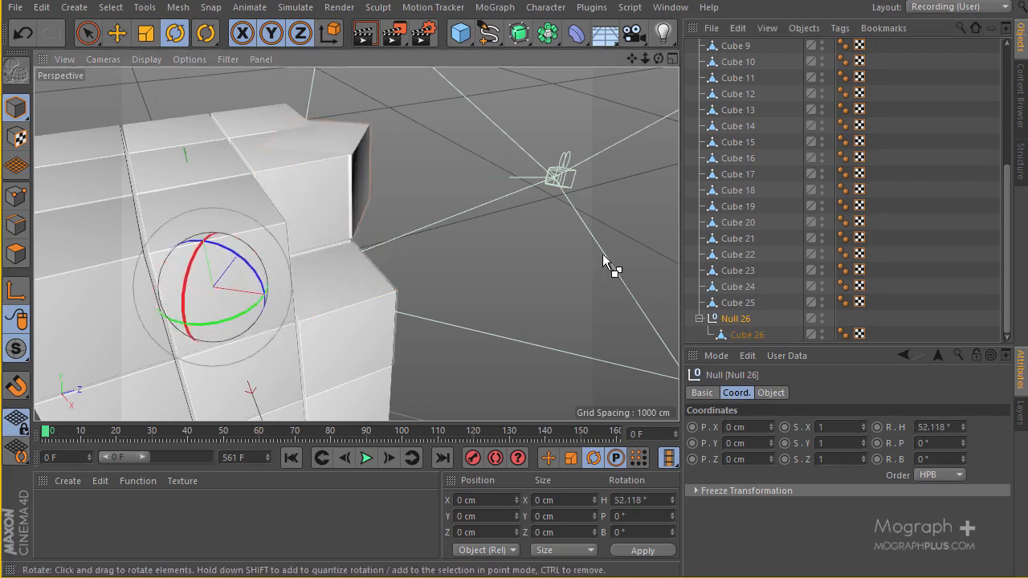
{"action": "key", "text": "ctrl+z"}
{"action": "left_click", "coordinate": [746, 335]}
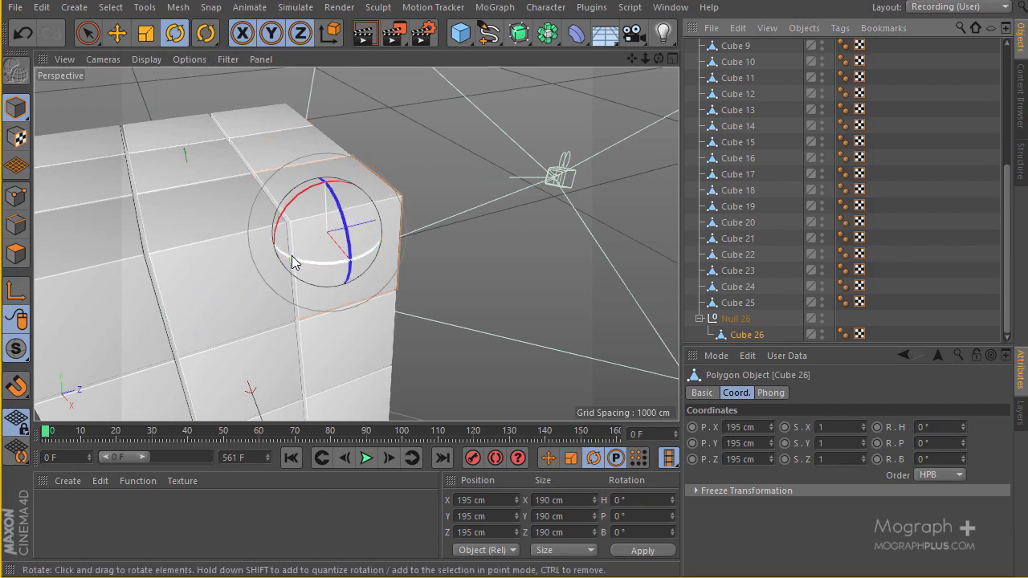
{"action": "left_click_drag", "start_coordinate": [296, 259], "coordinate": [343, 263]}
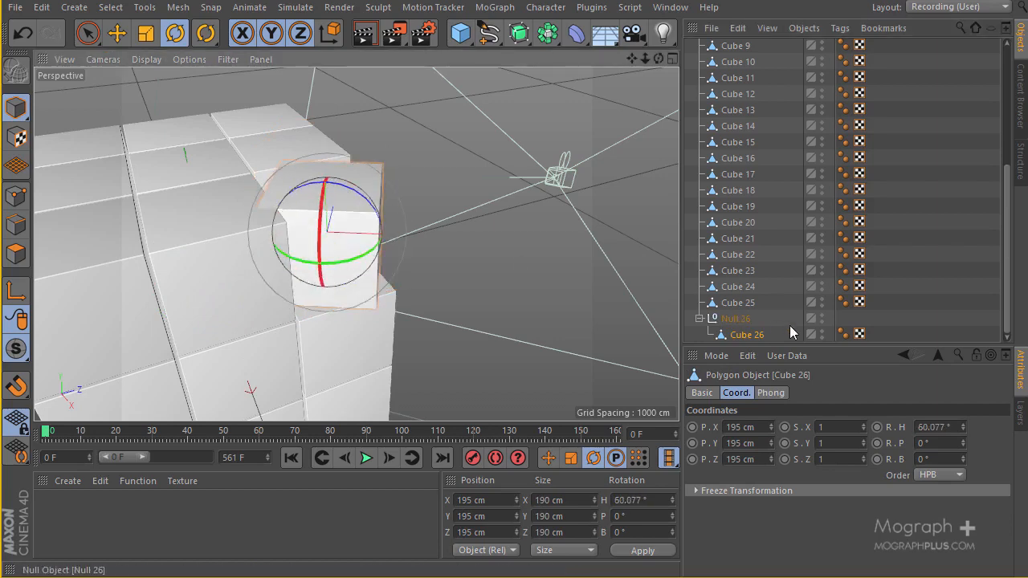
{"action": "key", "text": "ctrl+z"}
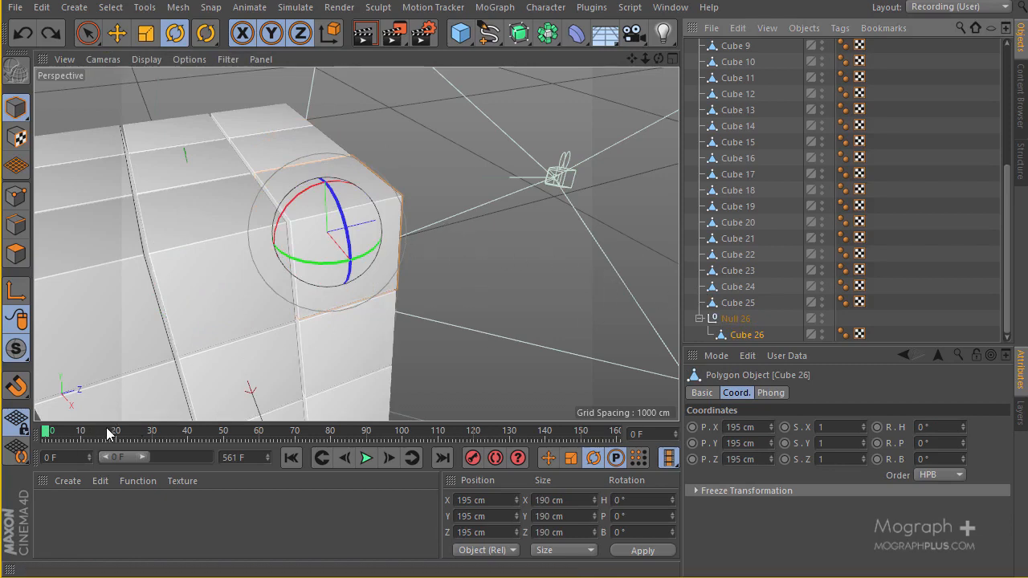
Step: Examine Cube 26's framing through the camera between frames 22 and 31
{"action": "left_click", "coordinate": [133, 434]}
{"action": "left_click_drag", "start_coordinate": [132, 433], "coordinate": [134, 433]}
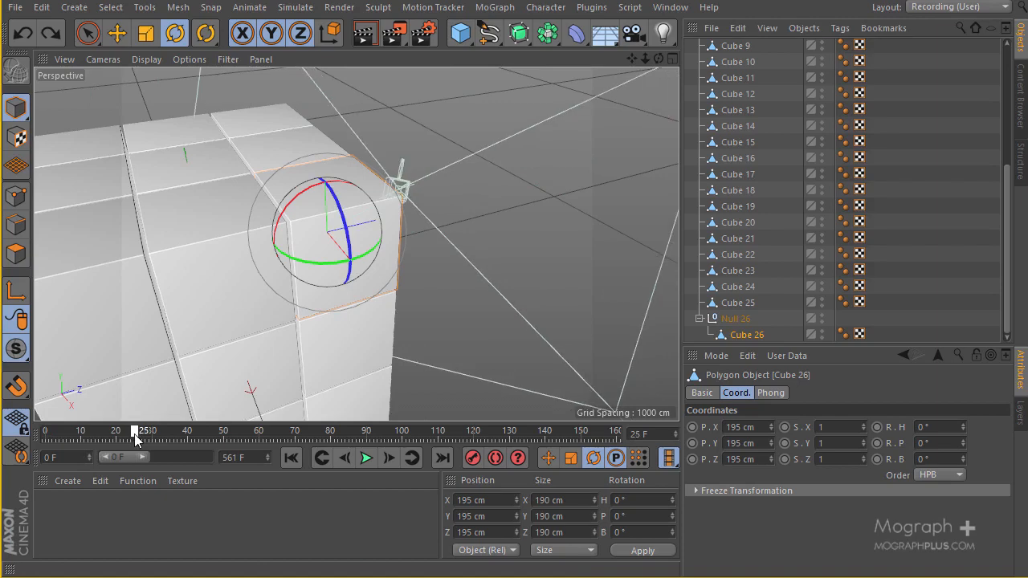
{"action": "scroll", "coordinate": [746, 81], "scroll_direction": "up", "scroll_amount": 4}
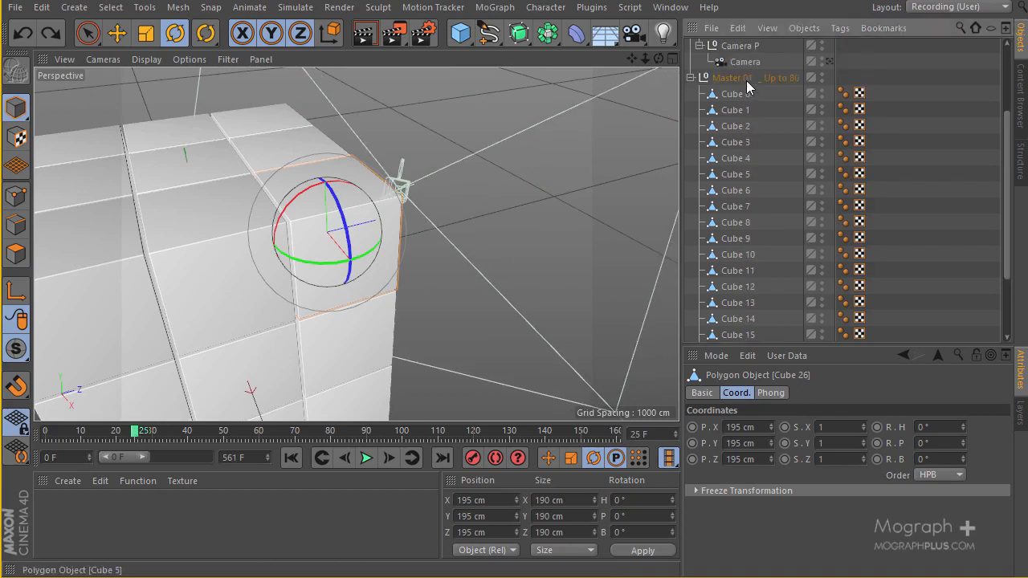
{"action": "scroll", "coordinate": [746, 80], "scroll_direction": "up", "scroll_amount": 1}
{"action": "left_click", "coordinate": [827, 80]}
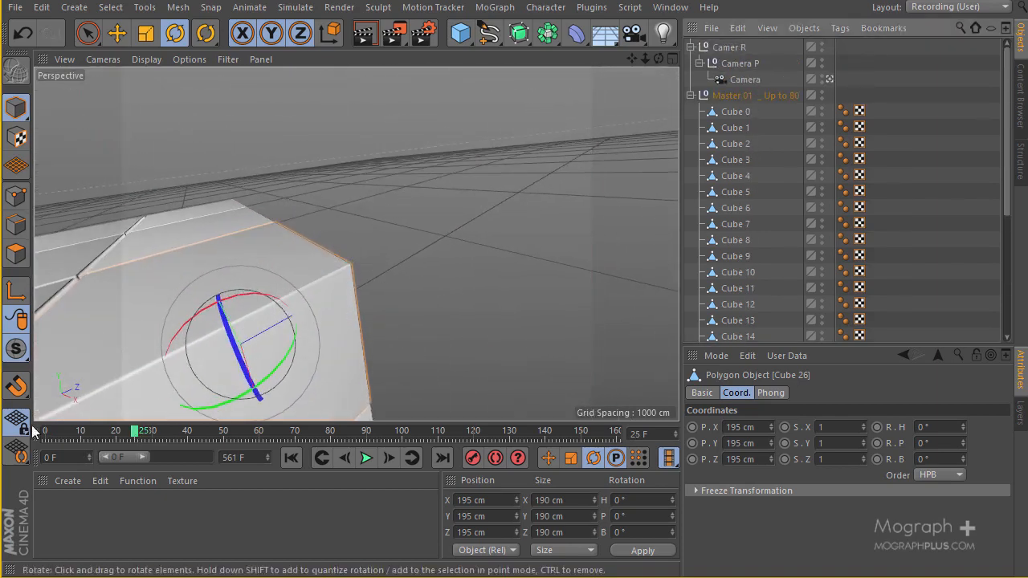
{"action": "left_click_drag", "start_coordinate": [136, 436], "coordinate": [157, 436]}
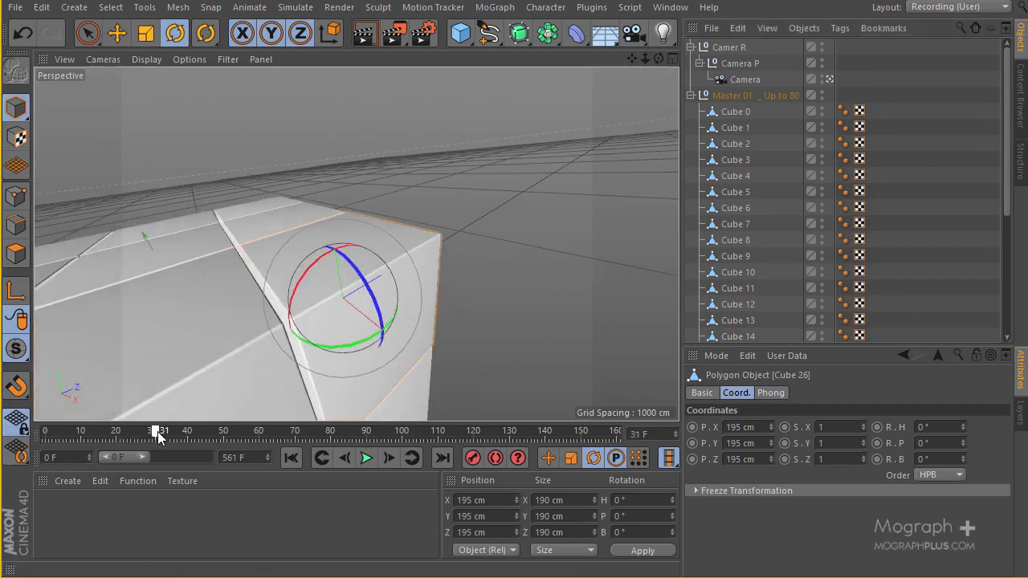
{"action": "left_click_drag", "start_coordinate": [156, 436], "coordinate": [122, 436]}
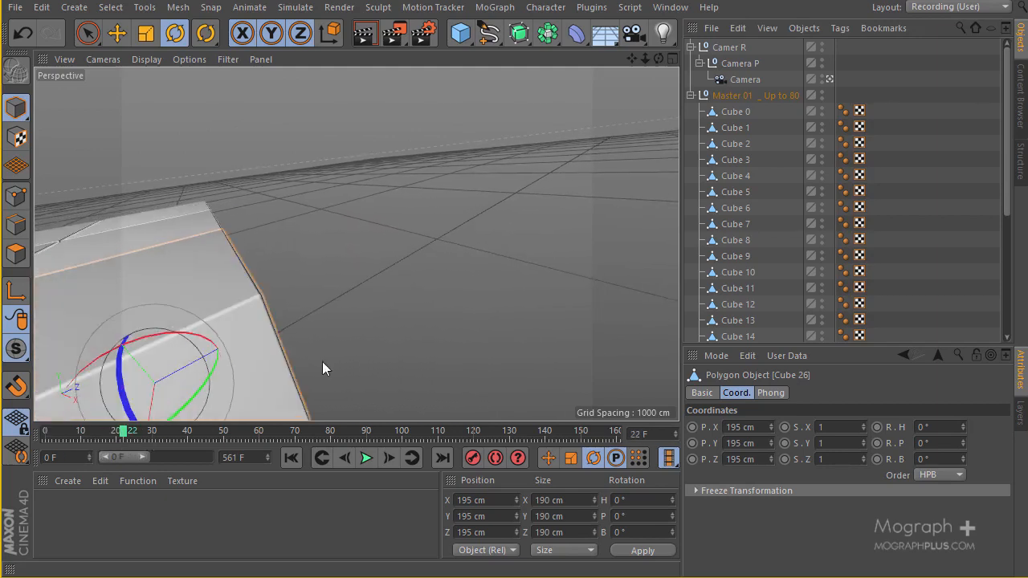
Step: Leave the camera view and keyframe Cube 26's Z position of 195 cm at frame 30
{"action": "left_click", "coordinate": [830, 78]}
{"action": "left_click_drag", "start_coordinate": [123, 433], "coordinate": [152, 434]}
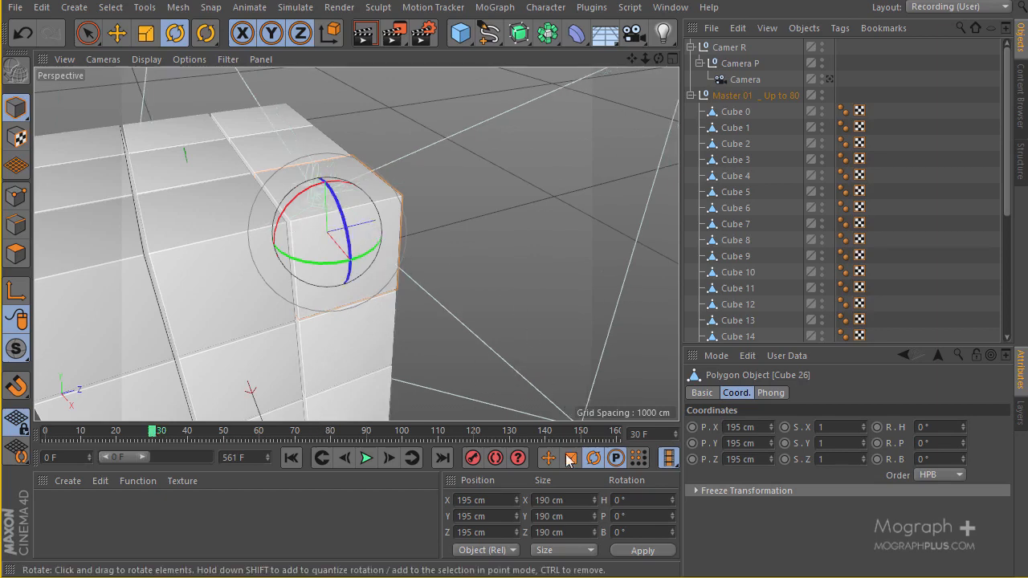
{"action": "left_click", "coordinate": [693, 461]}
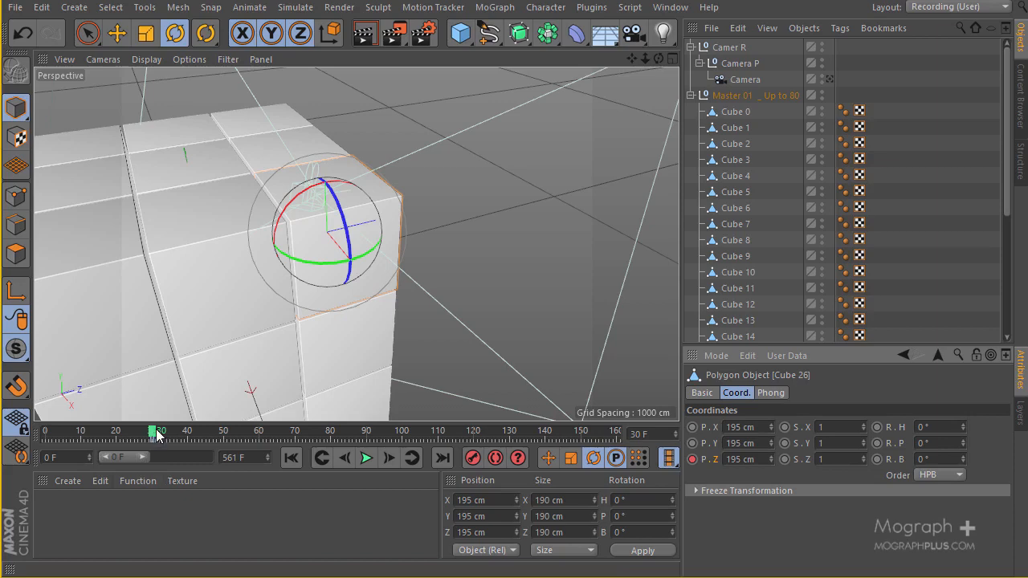
Step: At frame 0, move Cube 26 outward along Z to about 740 cm, adjusting its placement through the camera
{"action": "left_click_drag", "start_coordinate": [157, 435], "coordinate": [22, 446]}
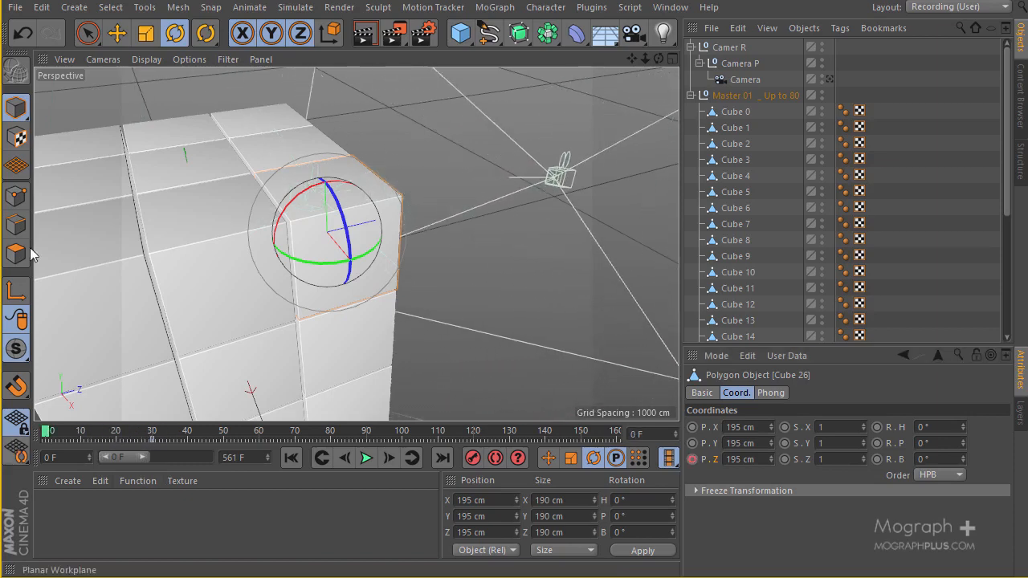
{"action": "left_click", "coordinate": [117, 33]}
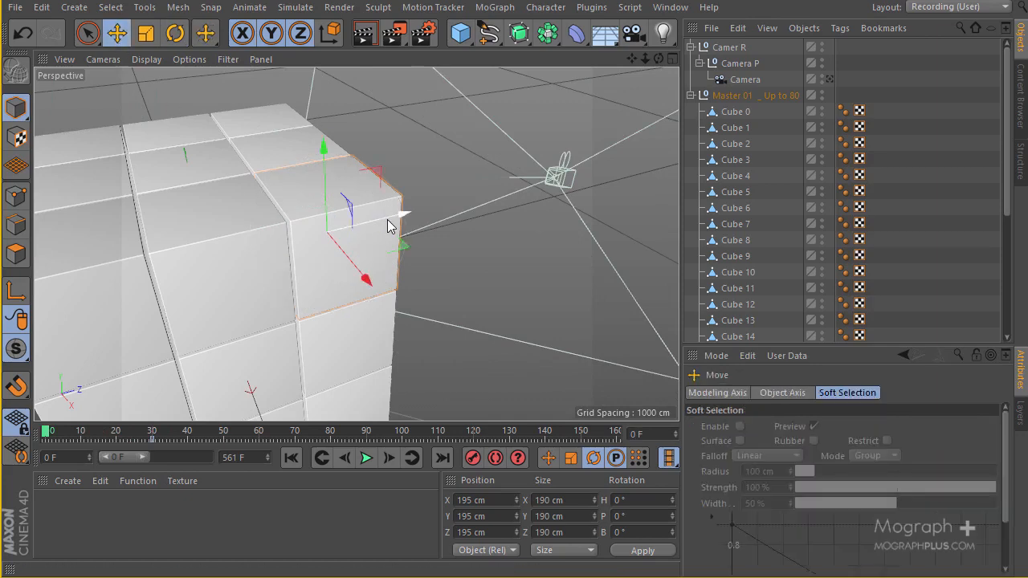
{"action": "scroll", "coordinate": [754, 259], "scroll_direction": "down", "scroll_amount": 5}
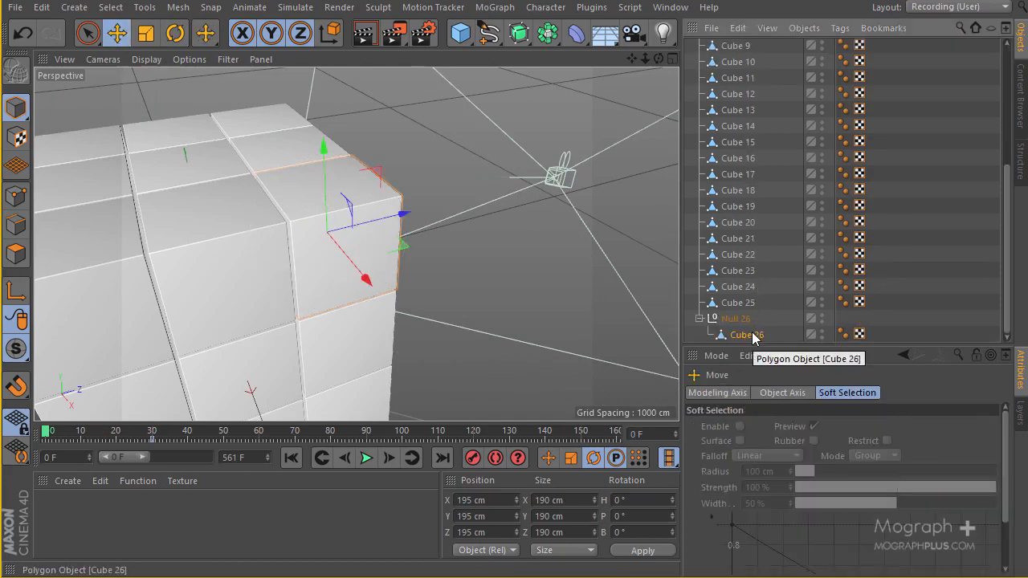
{"action": "left_click_drag", "start_coordinate": [403, 219], "coordinate": [657, 193]}
{"action": "scroll", "coordinate": [831, 157], "scroll_direction": "up", "scroll_amount": 5}
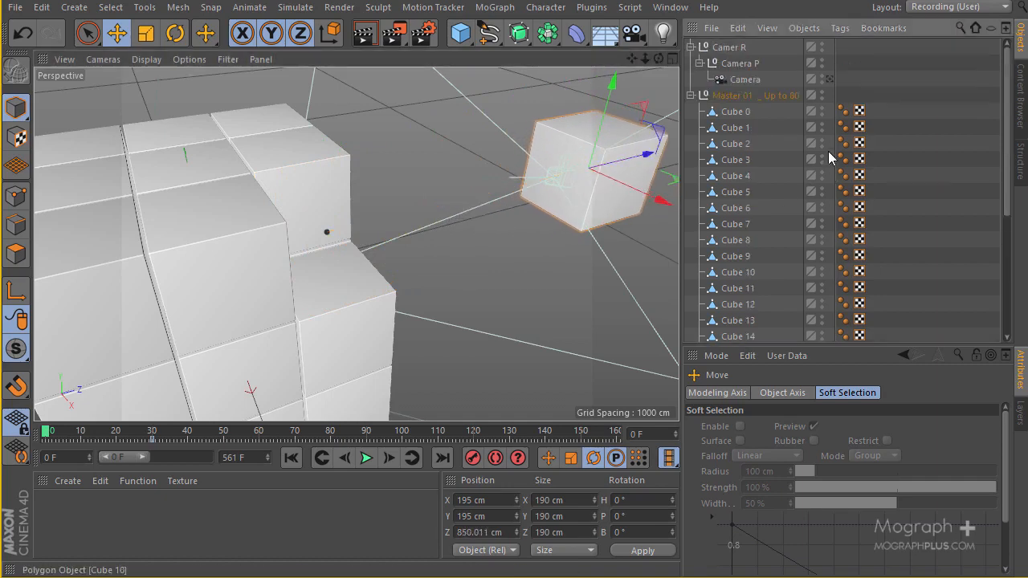
{"action": "left_click", "coordinate": [829, 79]}
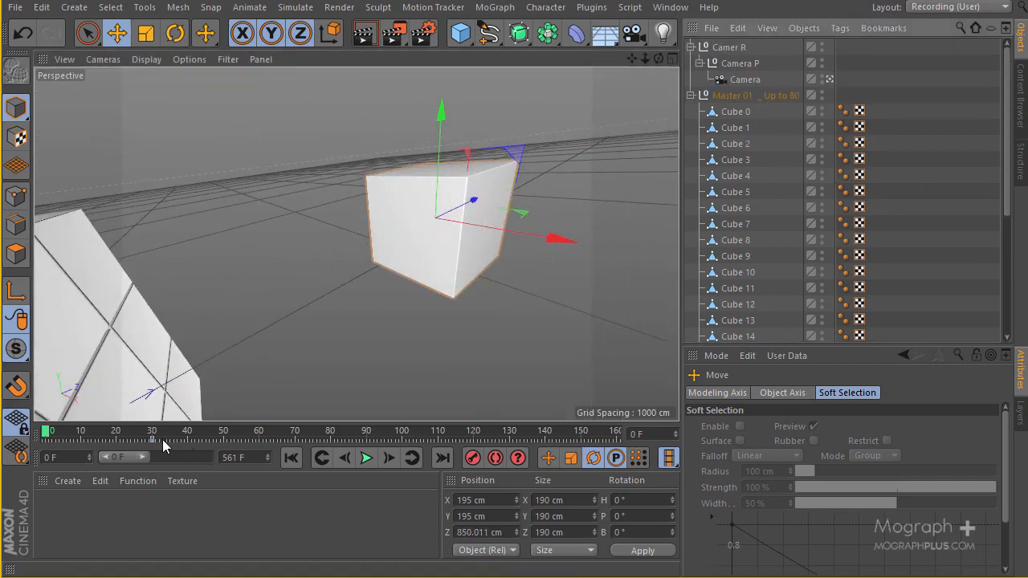
{"action": "left_click_drag", "start_coordinate": [472, 208], "coordinate": [444, 218]}
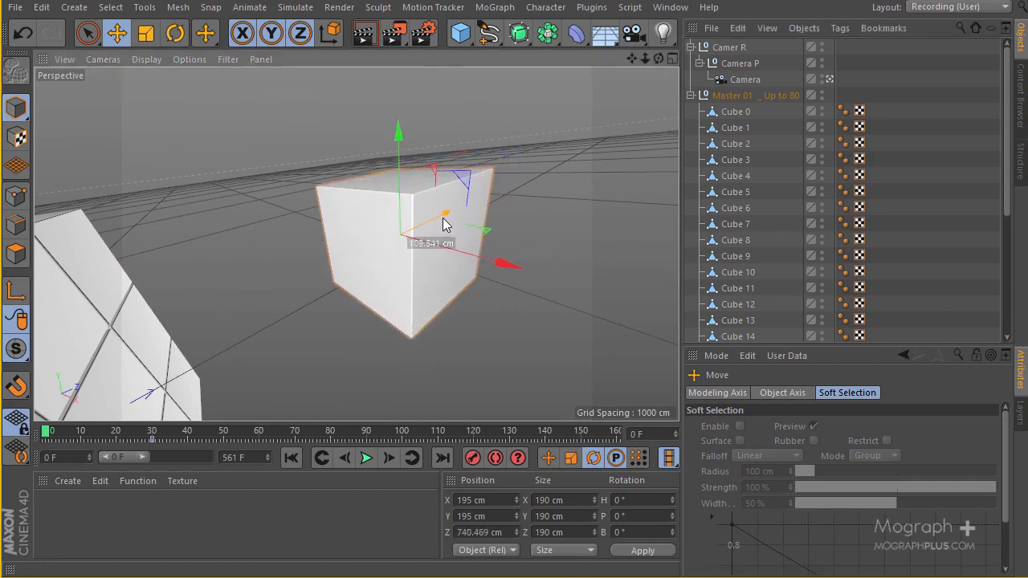
Step: Check the camera's focal length and field of view settings
{"action": "left_click", "coordinate": [743, 82]}
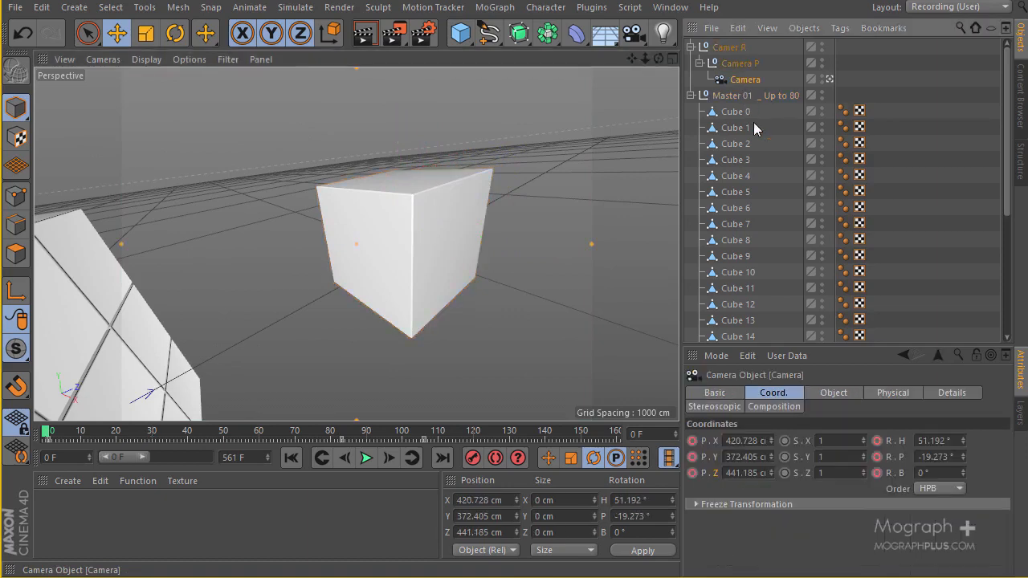
{"action": "left_click", "coordinate": [833, 392]}
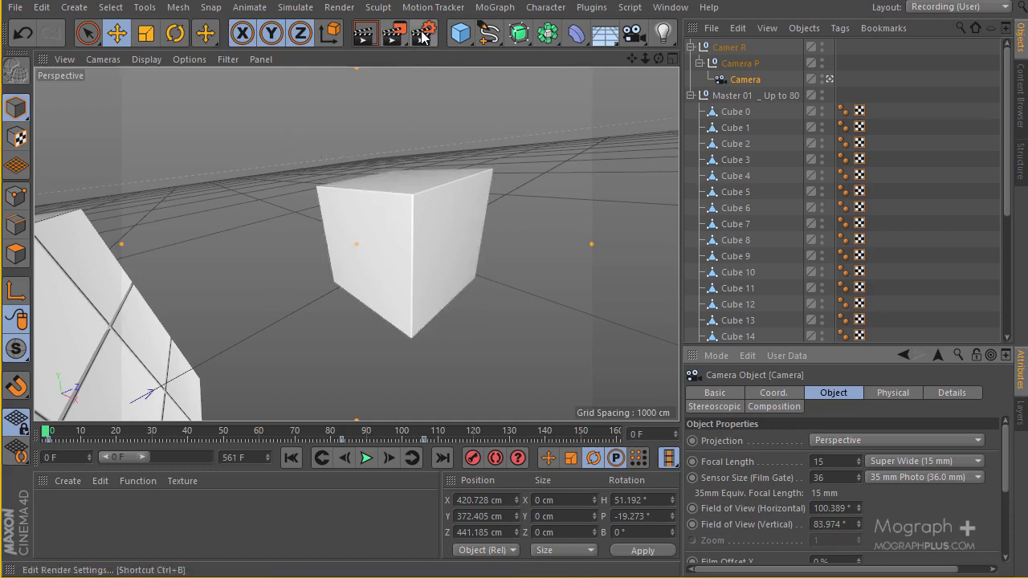
Step: Set Cube 26's Z position to 740 cm and keyframe it at frame 0
{"action": "scroll", "coordinate": [782, 190], "scroll_direction": "down", "scroll_amount": 4}
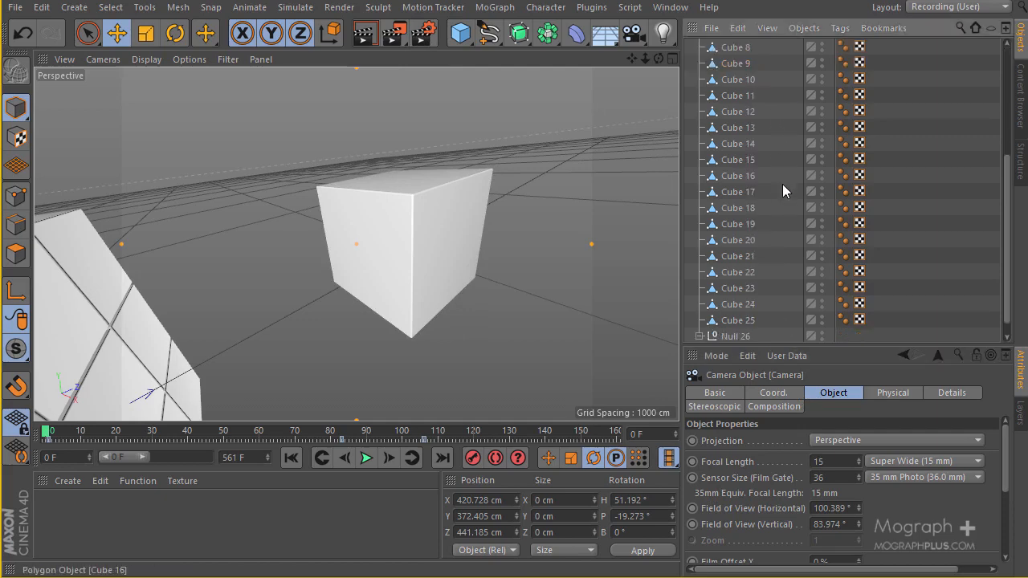
{"action": "scroll", "coordinate": [783, 186], "scroll_direction": "down", "scroll_amount": 1}
{"action": "left_click", "coordinate": [749, 333]}
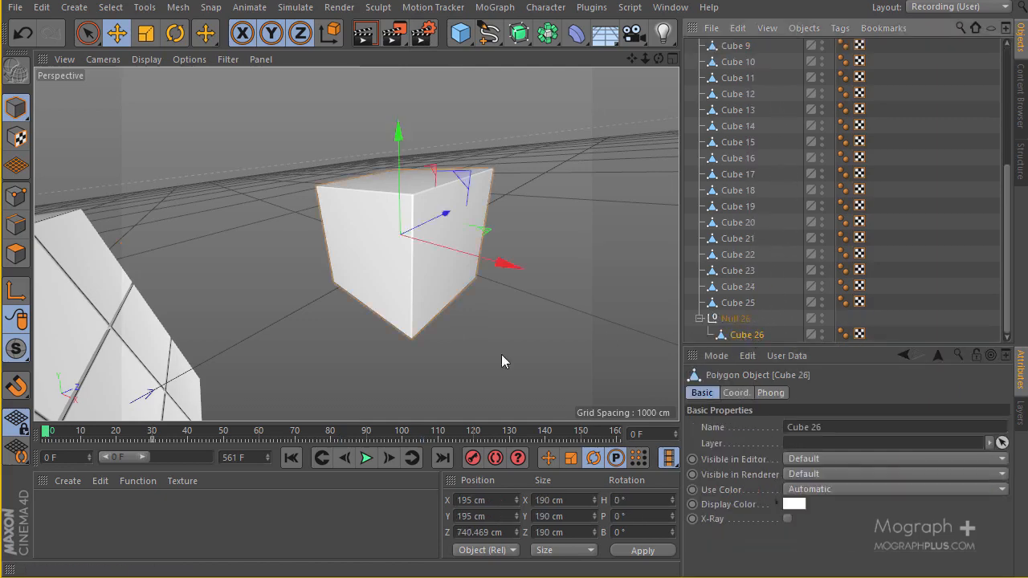
{"action": "left_click", "coordinate": [477, 533]}
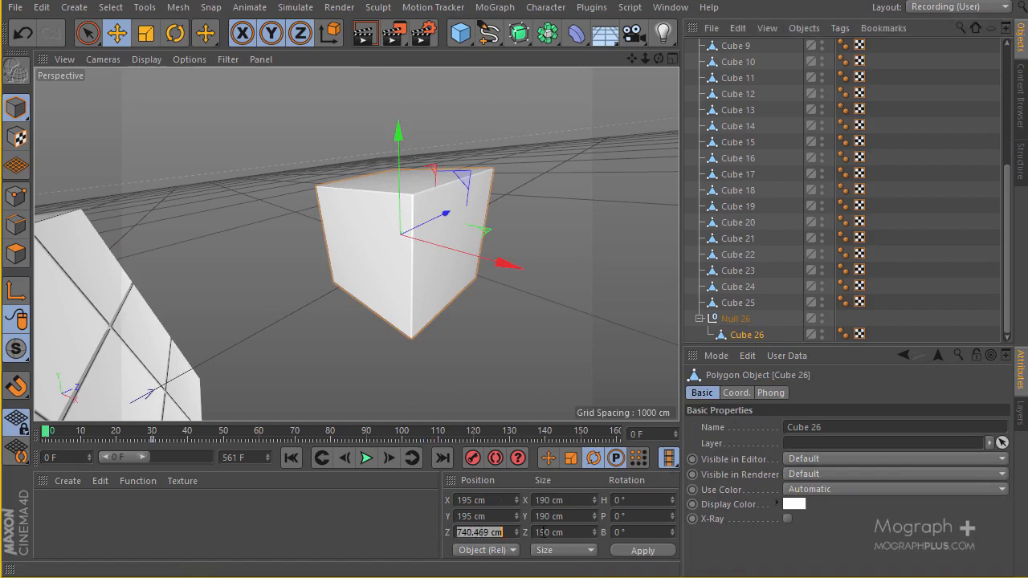
{"action": "type", "text": "7"}
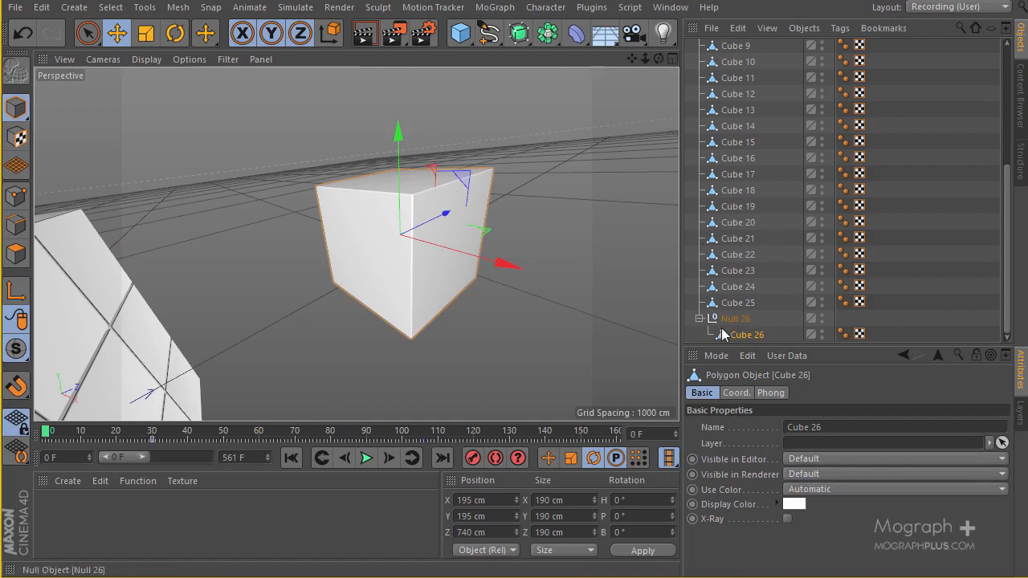
{"action": "left_click", "coordinate": [735, 392]}
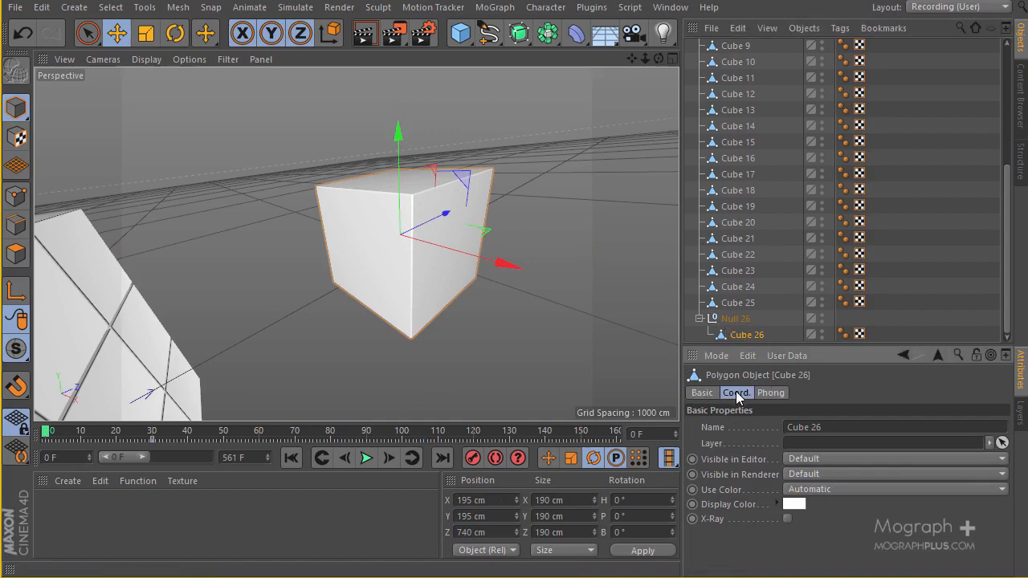
{"action": "left_click", "coordinate": [691, 460]}
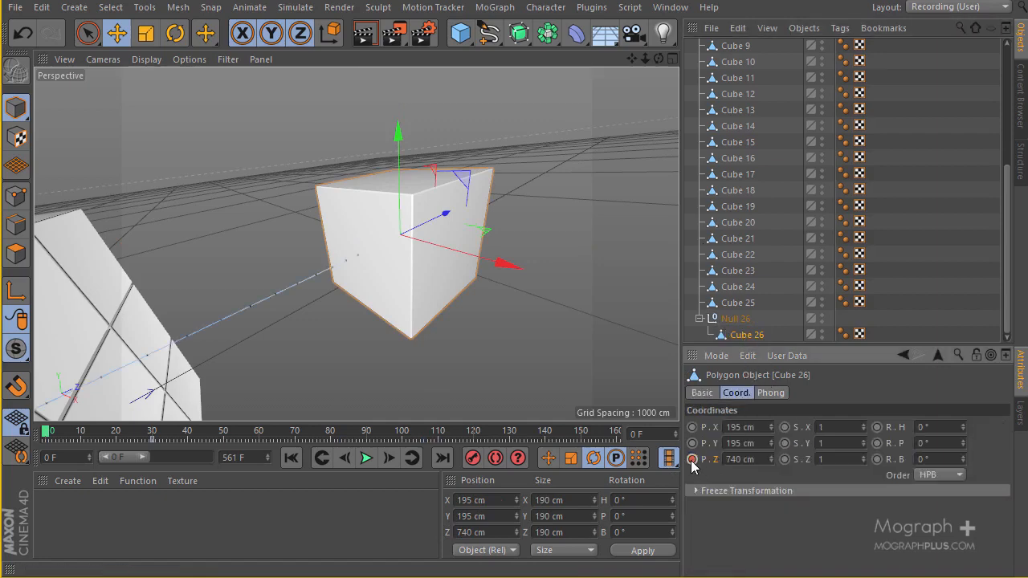
Step: Preview the cube's slide into place and move its ending Z position keyframe to frame 35
{"action": "left_click", "coordinate": [368, 458]}
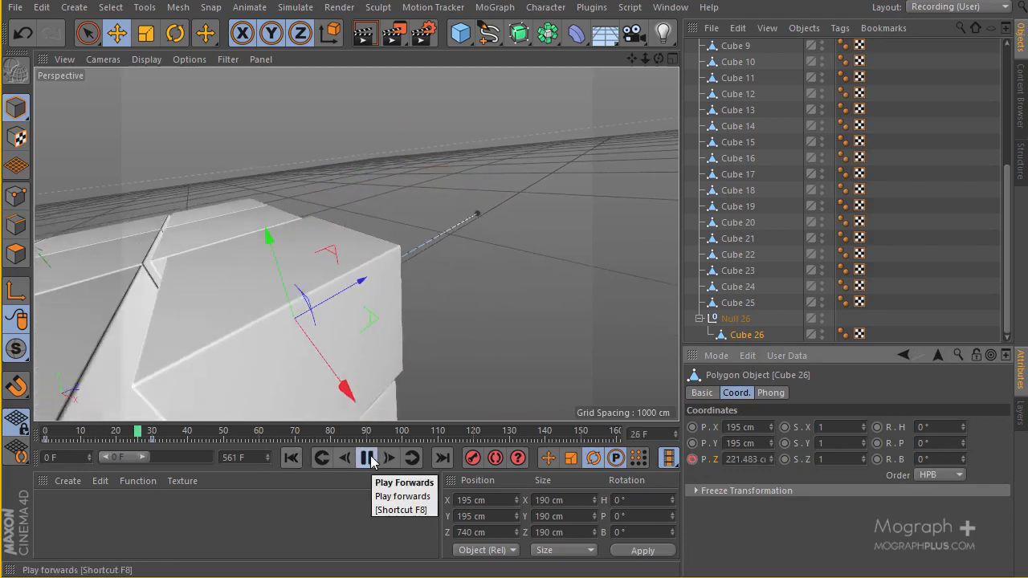
{"action": "left_click", "coordinate": [368, 458]}
{"action": "mouse_move", "coordinate": [164, 438]}
{"action": "left_mouse_down"}
{"action": "mouse_move", "coordinate": [100, 440]}
{"action": "mouse_move", "coordinate": [167, 447]}
{"action": "mouse_move", "coordinate": [137, 447]}
{"action": "mouse_move", "coordinate": [154, 451]}
{"action": "mouse_move", "coordinate": [133, 458]}
{"action": "mouse_move", "coordinate": [183, 461]}
{"action": "mouse_move", "coordinate": [154, 467]}
{"action": "mouse_move", "coordinate": [171, 444]}
{"action": "left_mouse_up"}
{"action": "left_click", "coordinate": [154, 441]}
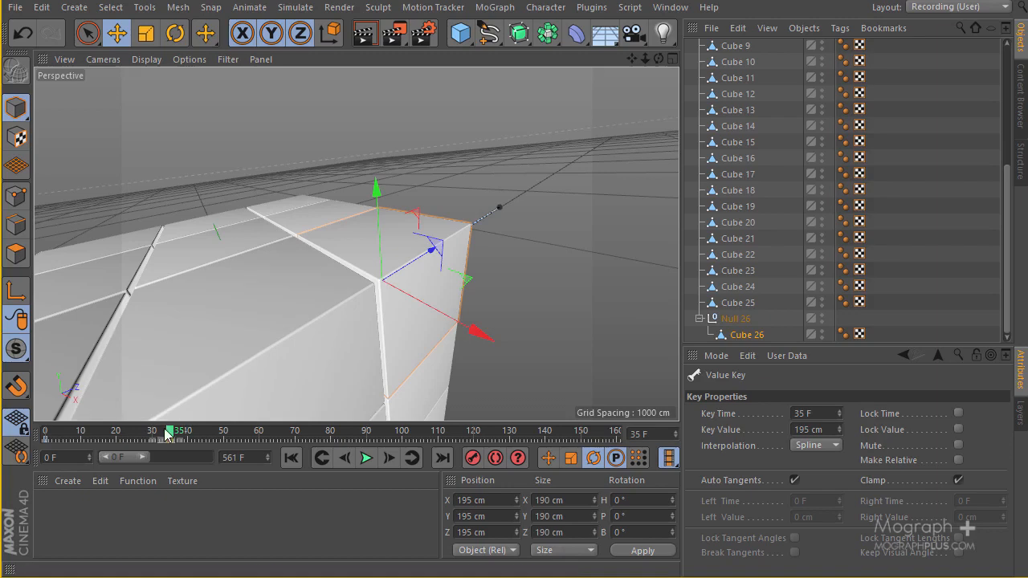
Step: Return to frame 0, try a 41° heading rotation on Cube 26 and undo it
{"action": "left_click_drag", "start_coordinate": [170, 438], "coordinate": [42, 451]}
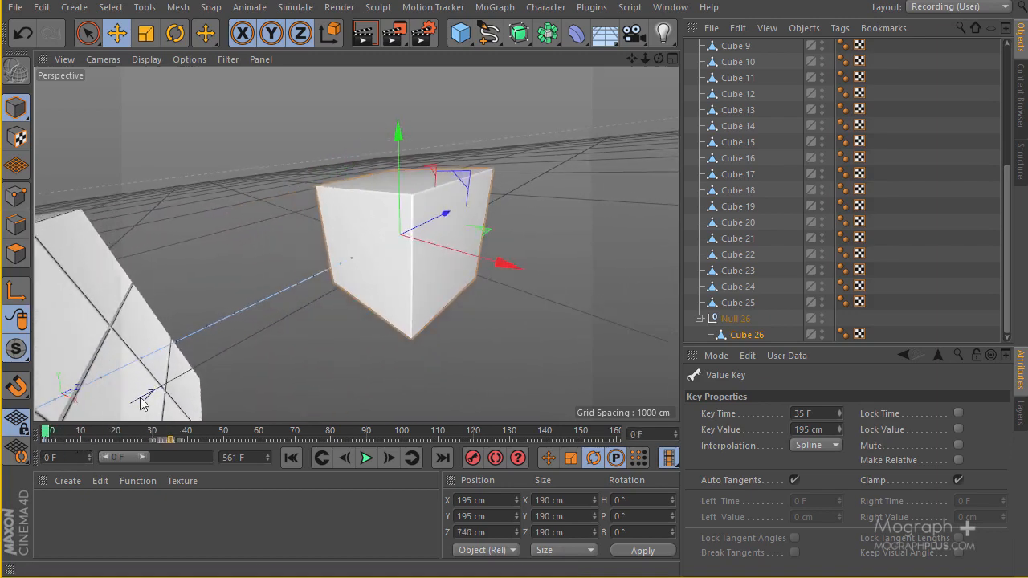
{"action": "left_click", "coordinate": [739, 334]}
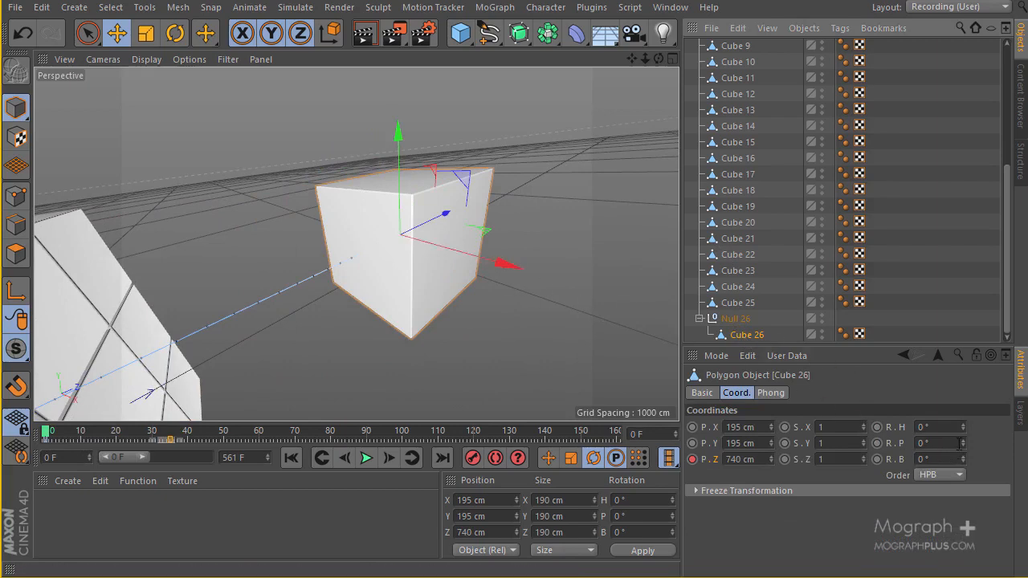
{"action": "left_click_drag", "start_coordinate": [963, 426], "coordinate": [962, 425]}
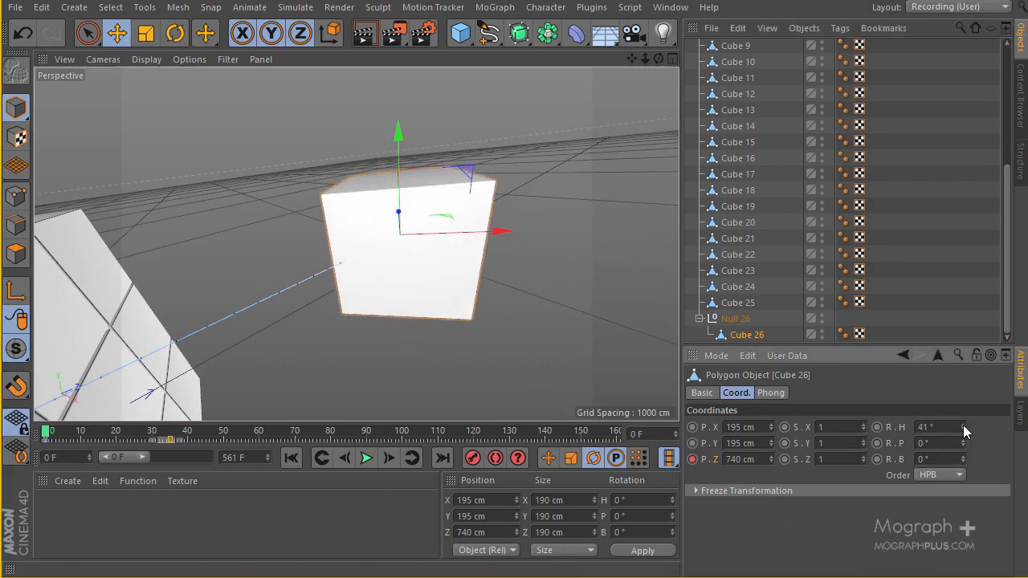
{"action": "key", "text": "ctrl+z"}
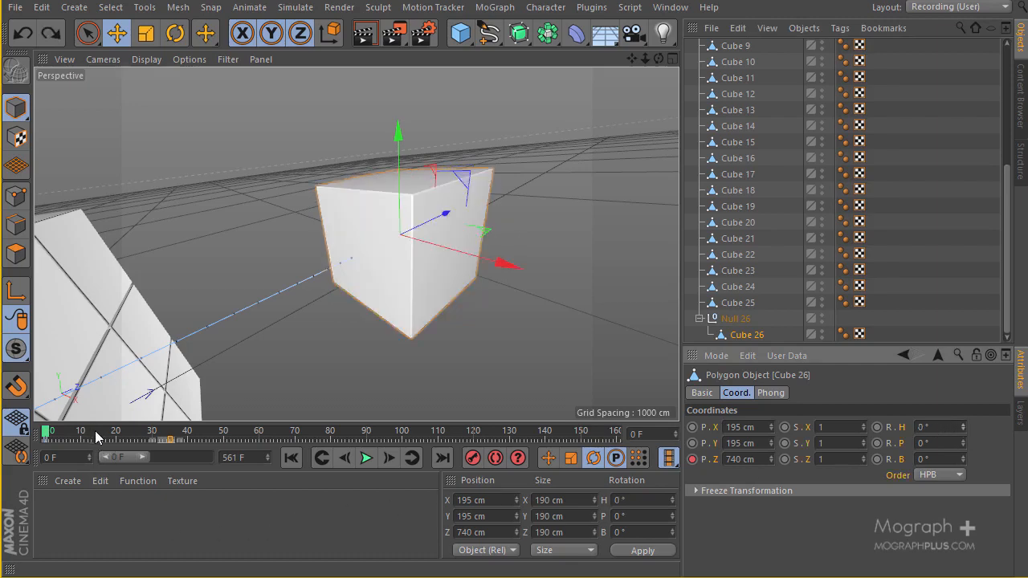
Step: Keyframe Cube 26's heading rotation at 0° on frame 15 and at -60° on frame 0
{"action": "mouse_move", "coordinate": [94, 436]}
{"action": "left_mouse_down"}
{"action": "mouse_move", "coordinate": [85, 435]}
{"action": "mouse_move", "coordinate": [98, 436]}
{"action": "left_mouse_up"}
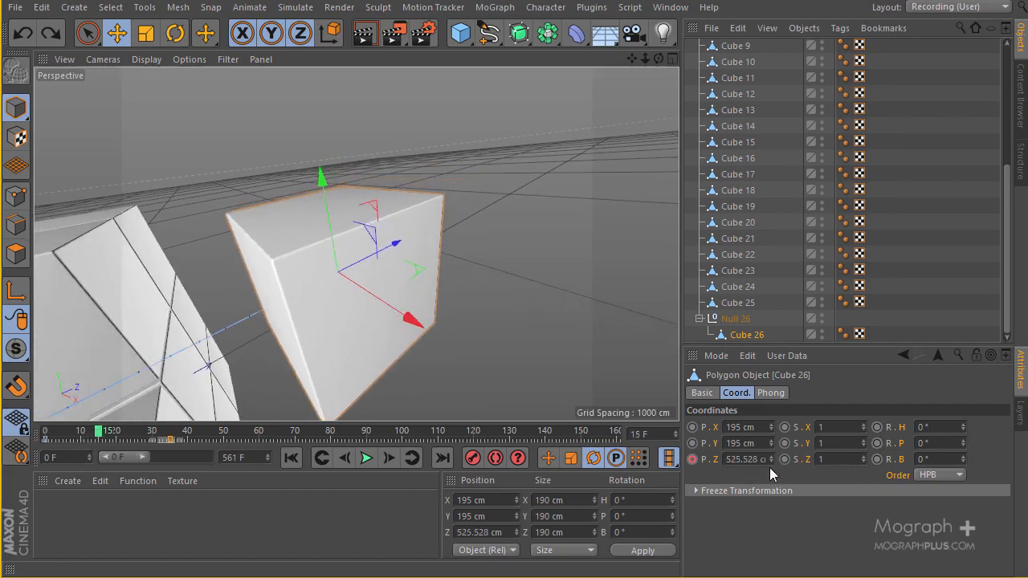
{"action": "left_click", "coordinate": [877, 426]}
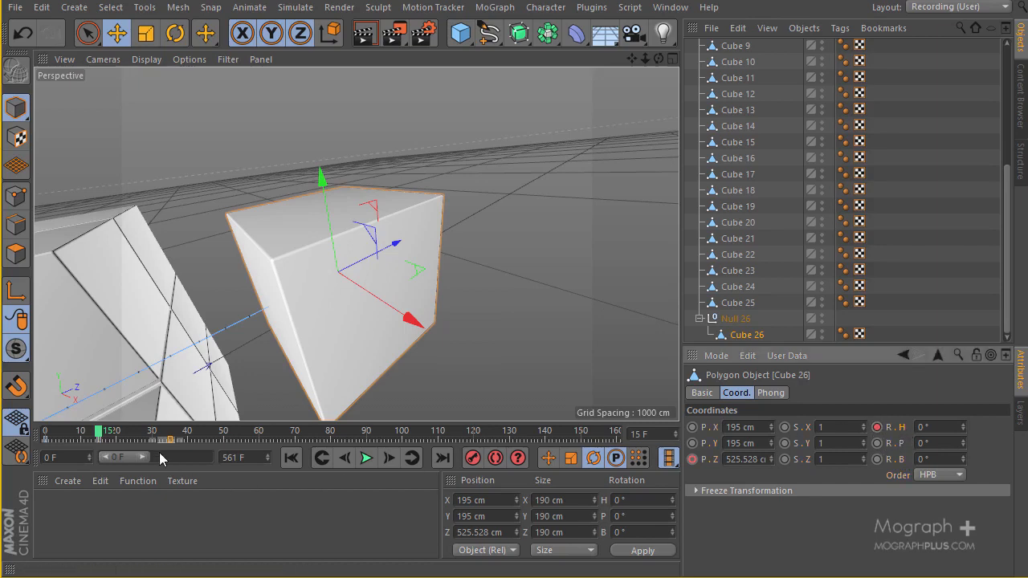
{"action": "left_click_drag", "start_coordinate": [112, 434], "coordinate": [47, 434]}
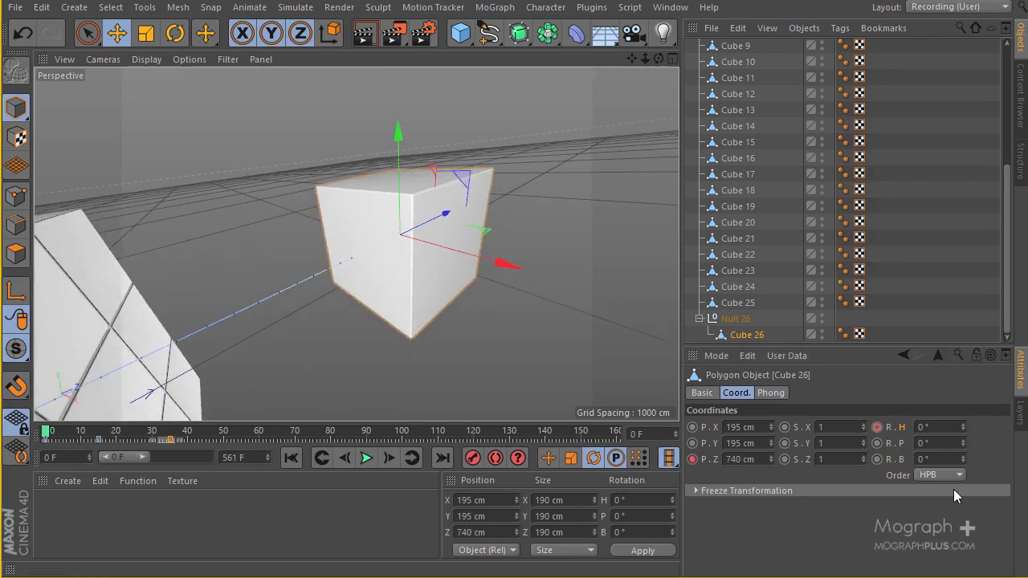
{"action": "left_click_drag", "start_coordinate": [963, 427], "coordinate": [963, 426]}
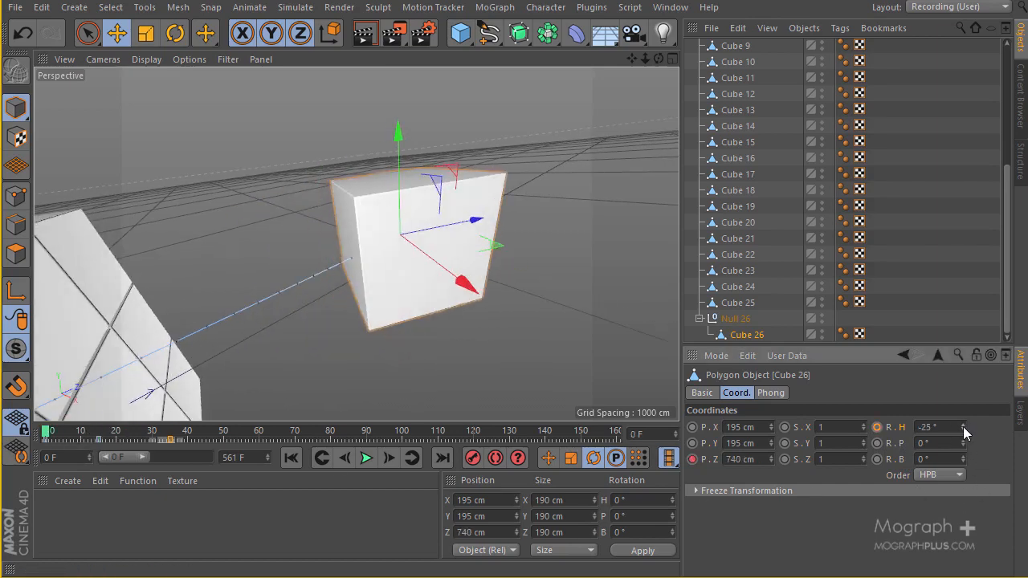
{"action": "left_click", "coordinate": [954, 420]}
{"action": "key", "text": "Return"}
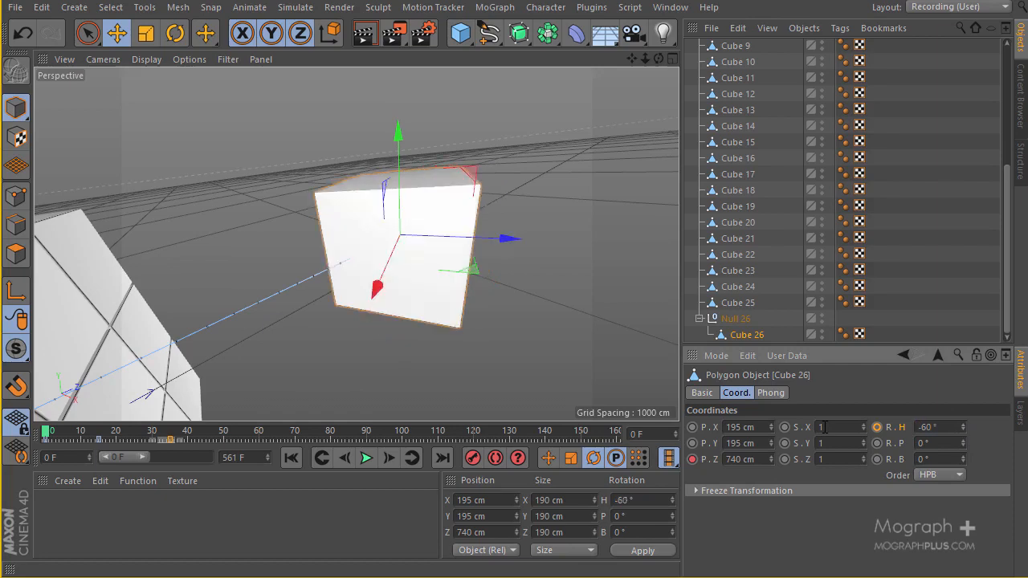
{"action": "left_click", "coordinate": [877, 427]}
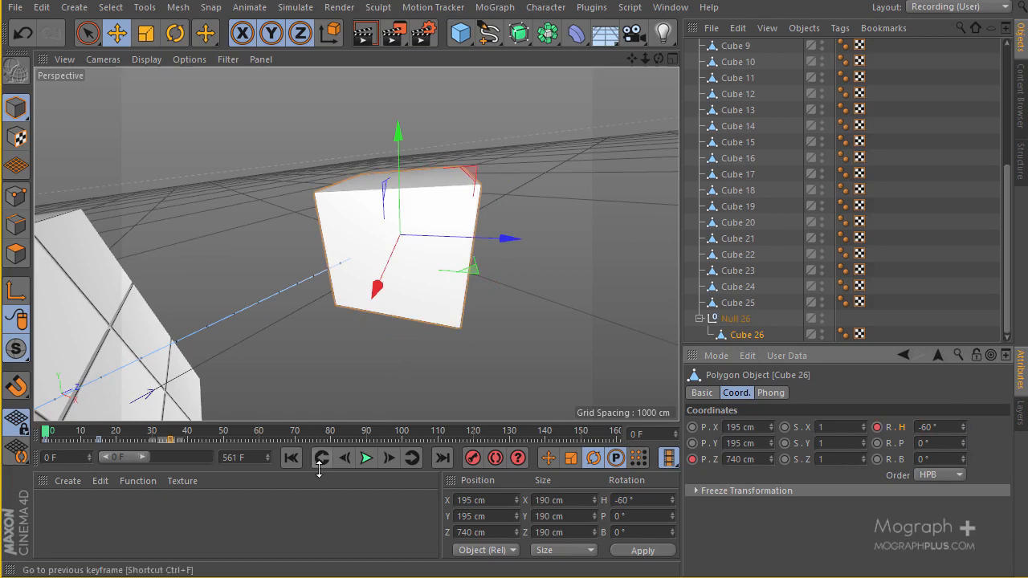
Step: Play and scrub the animation between the start and frame 40 to check Cube 26's rotation as it slides in
{"action": "left_click", "coordinate": [368, 459]}
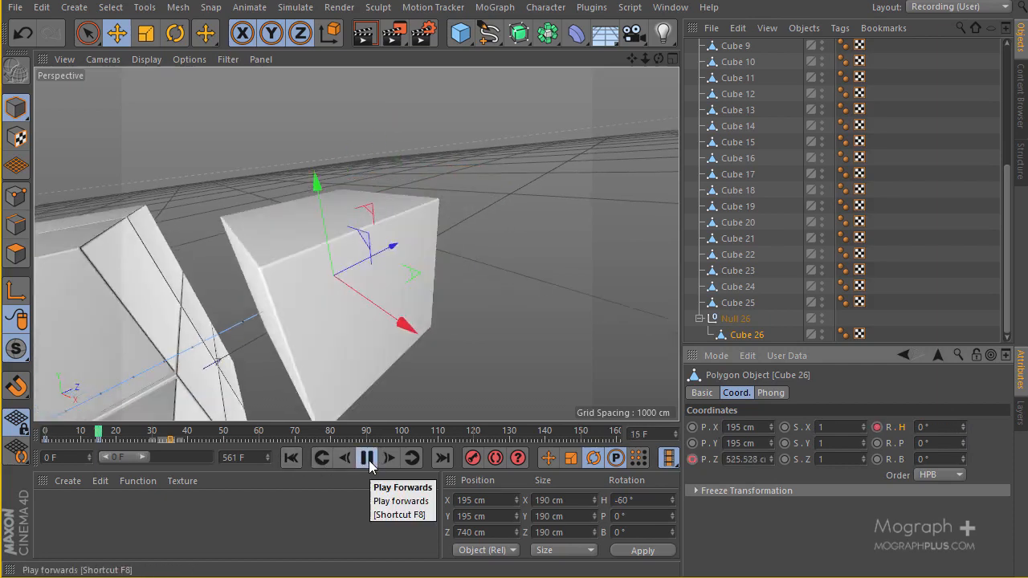
{"action": "left_click", "coordinate": [369, 462]}
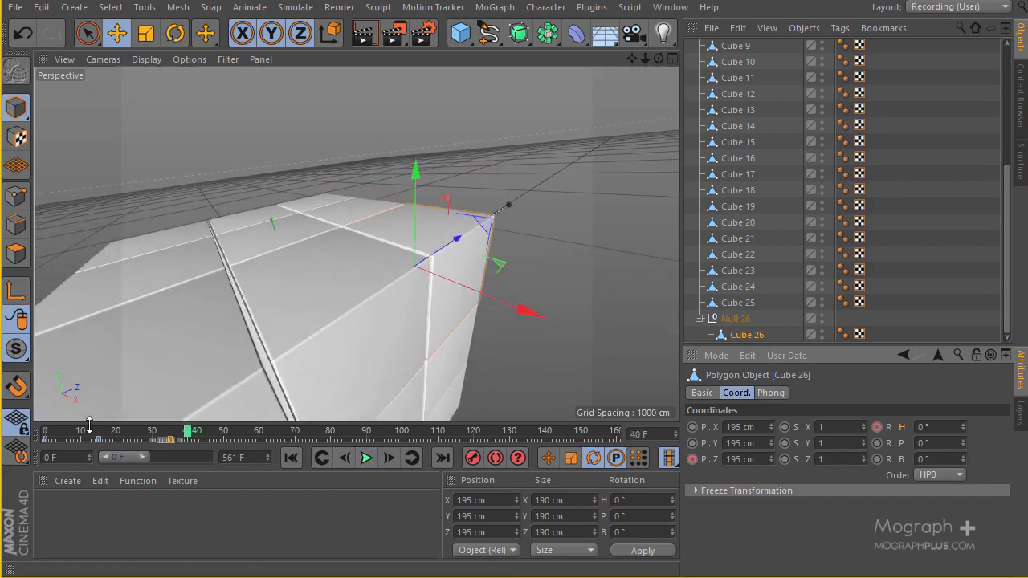
{"action": "left_click_drag", "start_coordinate": [85, 432], "coordinate": [38, 443]}
{"action": "left_click", "coordinate": [367, 459]}
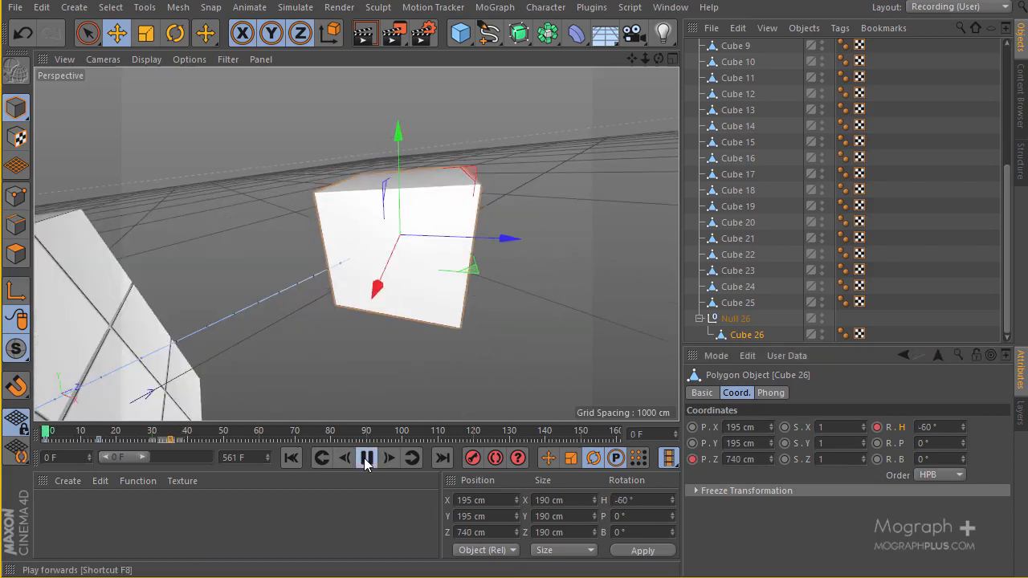
{"action": "left_click", "coordinate": [366, 458]}
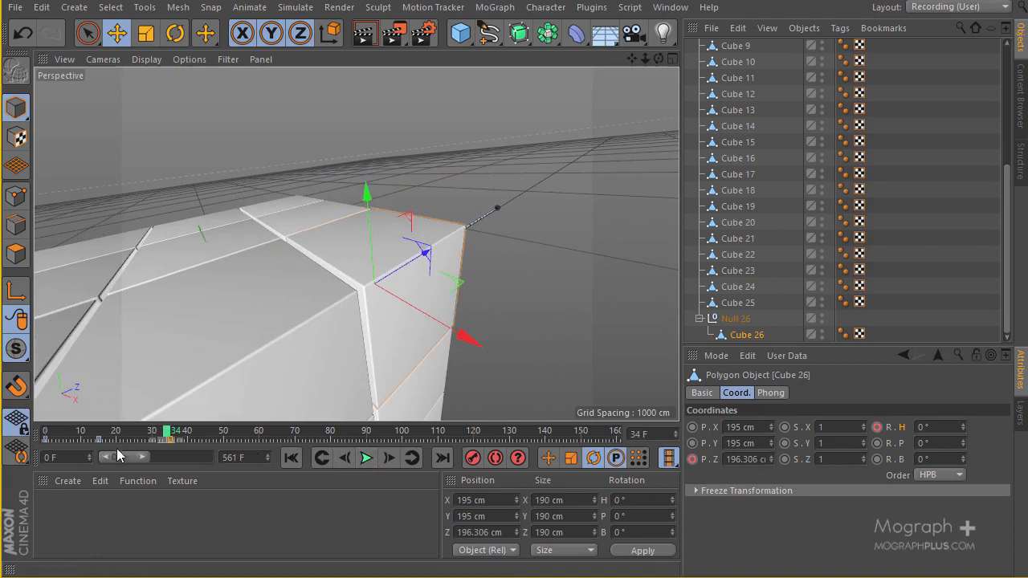
{"action": "left_click", "coordinate": [120, 434]}
{"action": "left_click_drag", "start_coordinate": [123, 436], "coordinate": [98, 462]}
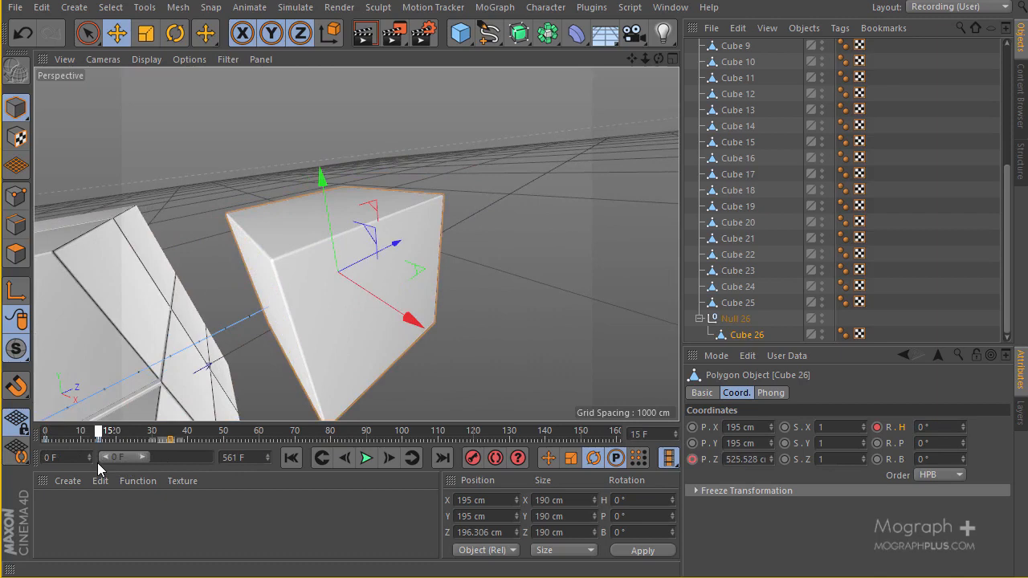
{"action": "left_click_drag", "start_coordinate": [97, 463], "coordinate": [38, 475]}
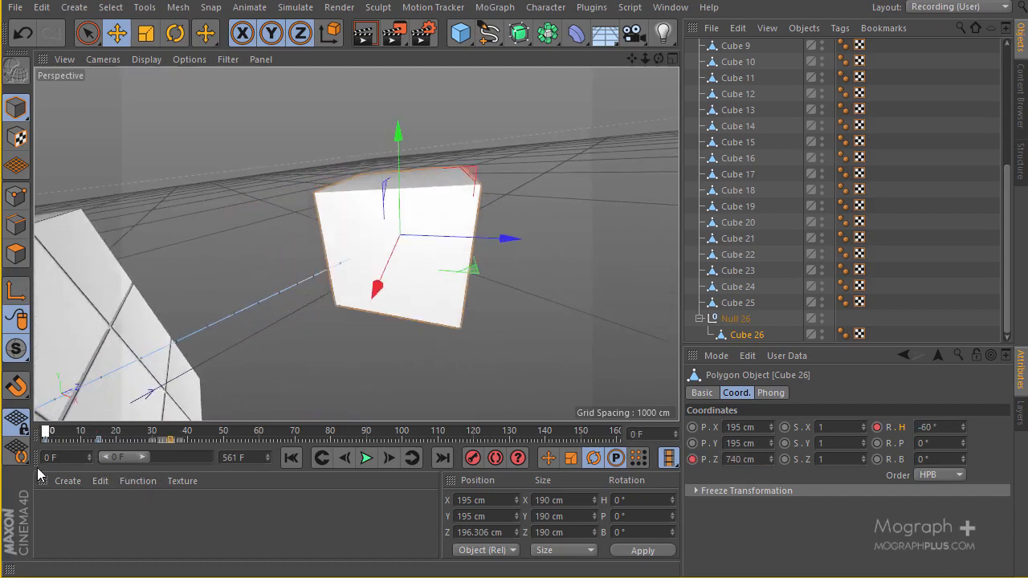
Step: Steepen the frame 0 tangent on Cube 26's heading rotation F-curve to about 2 frames and 26.6°
{"action": "right_click", "coordinate": [902, 434]}
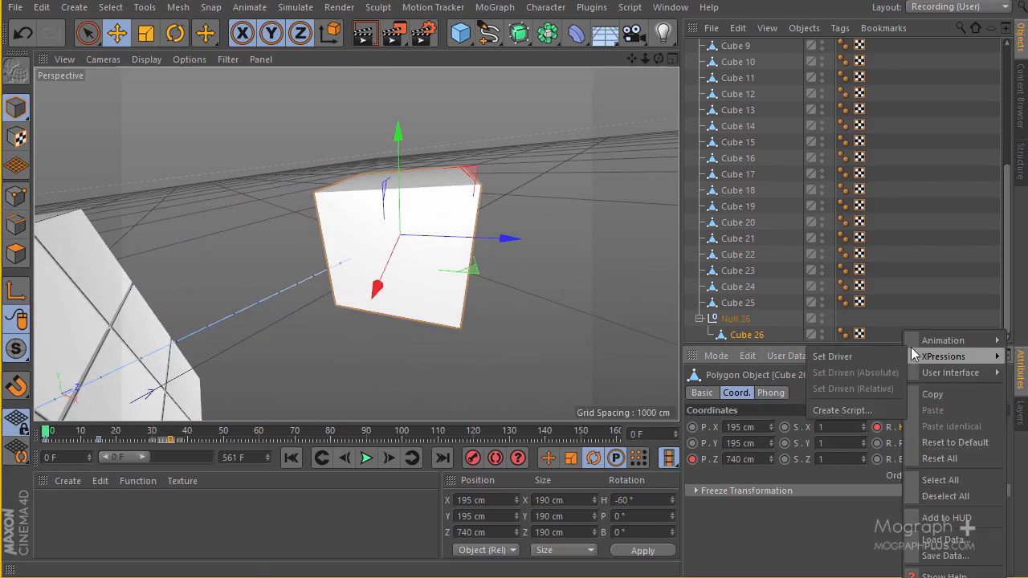
{"action": "mouse_move", "coordinate": [910, 343]}
{"action": "left_click", "coordinate": [865, 492]}
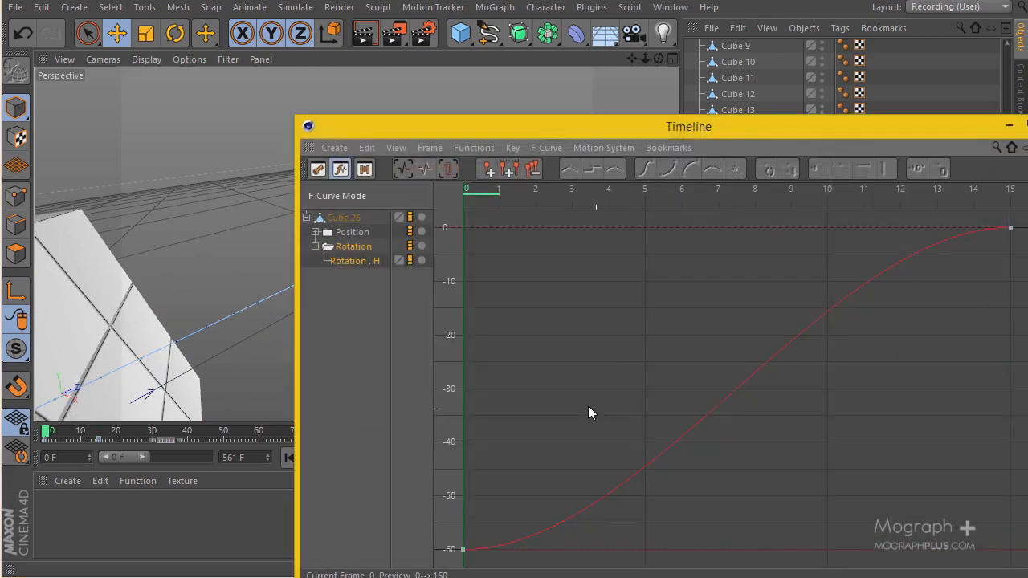
{"action": "left_click_drag", "start_coordinate": [521, 475], "coordinate": [446, 572]}
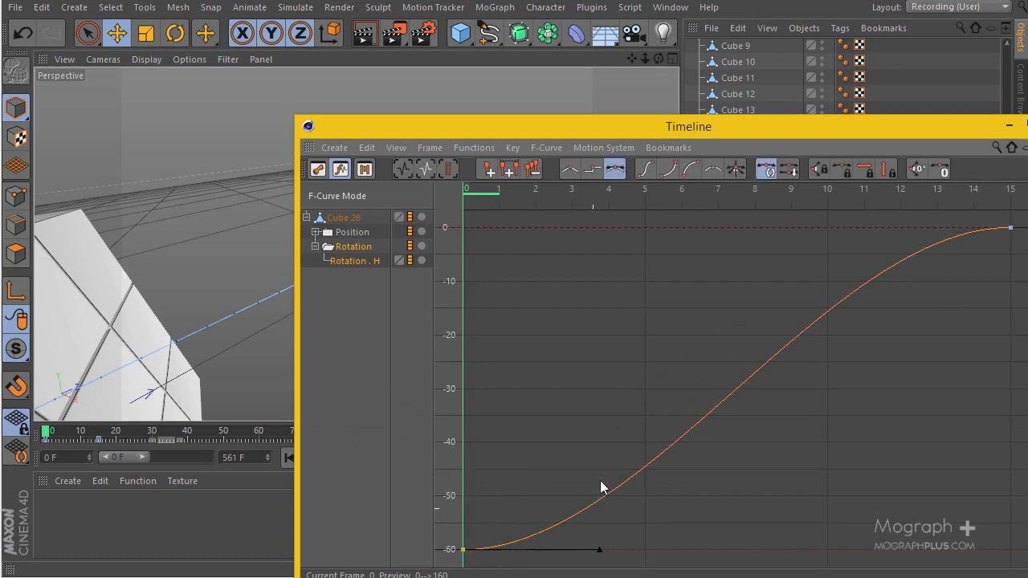
{"action": "left_click_drag", "start_coordinate": [729, 132], "coordinate": [666, 69]}
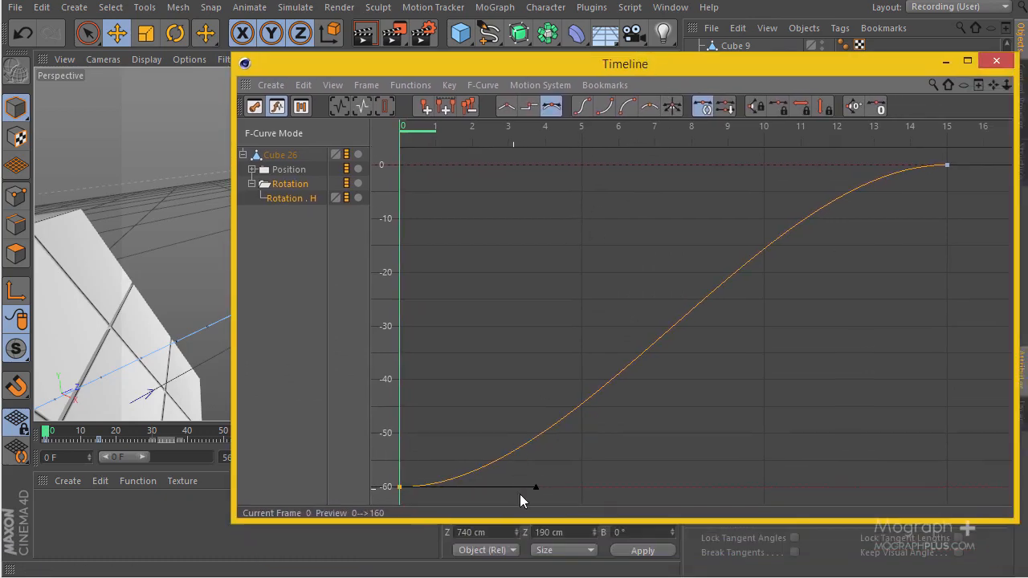
{"action": "left_click_drag", "start_coordinate": [536, 487], "coordinate": [475, 345]}
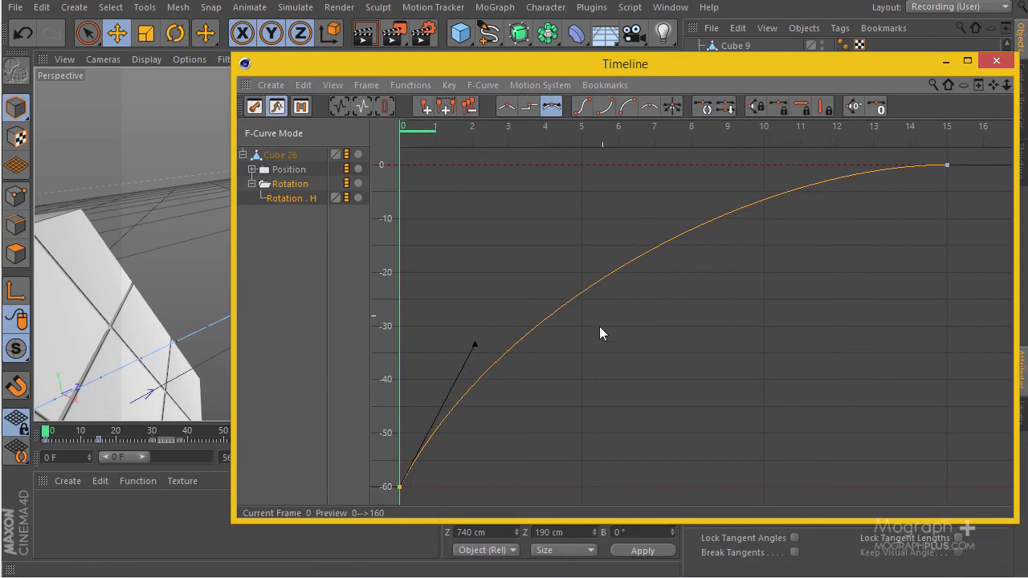
{"action": "left_click", "coordinate": [996, 61]}
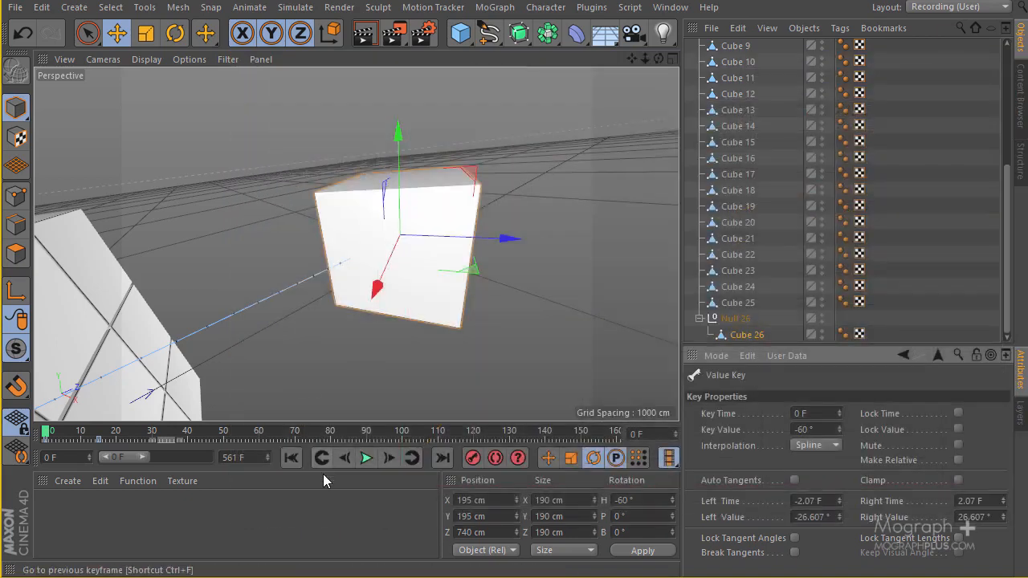
Step: Play the animation from the start to check Cube 26's adjusted rotation easing
{"action": "left_click", "coordinate": [366, 458]}
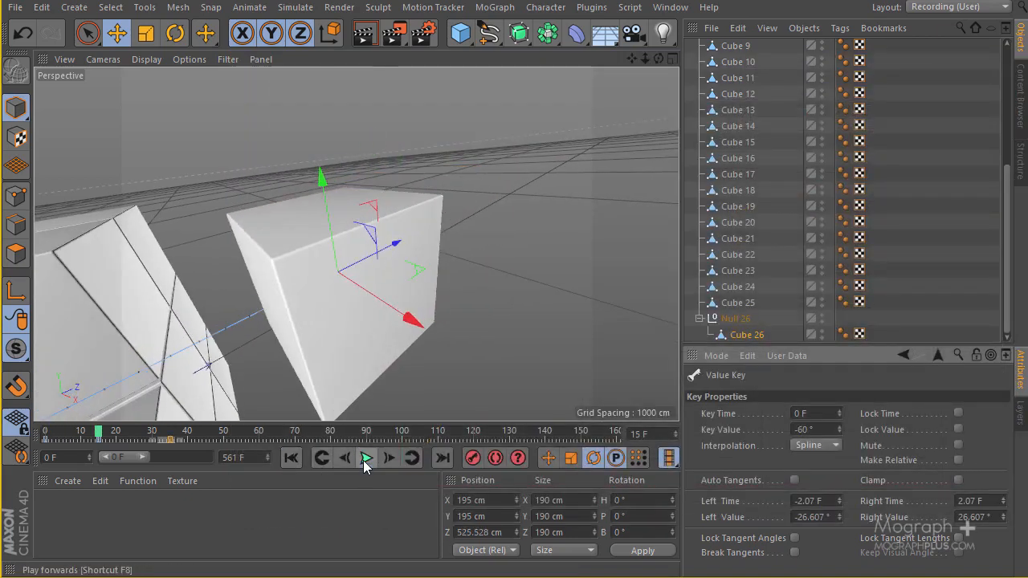
{"action": "left_click", "coordinate": [366, 458]}
{"action": "left_click", "coordinate": [290, 457]}
{"action": "left_click", "coordinate": [366, 459]}
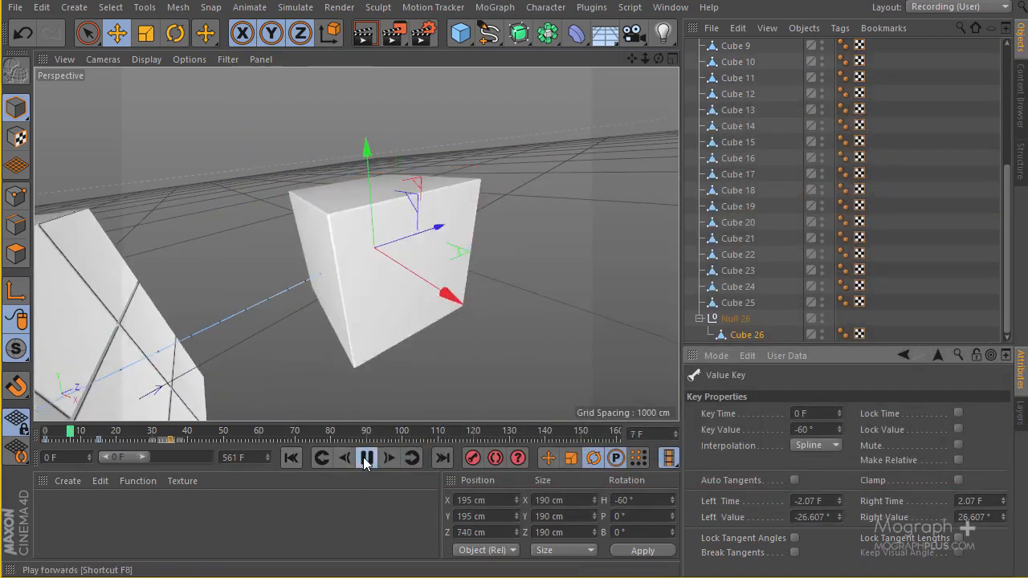
{"action": "left_click", "coordinate": [366, 458]}
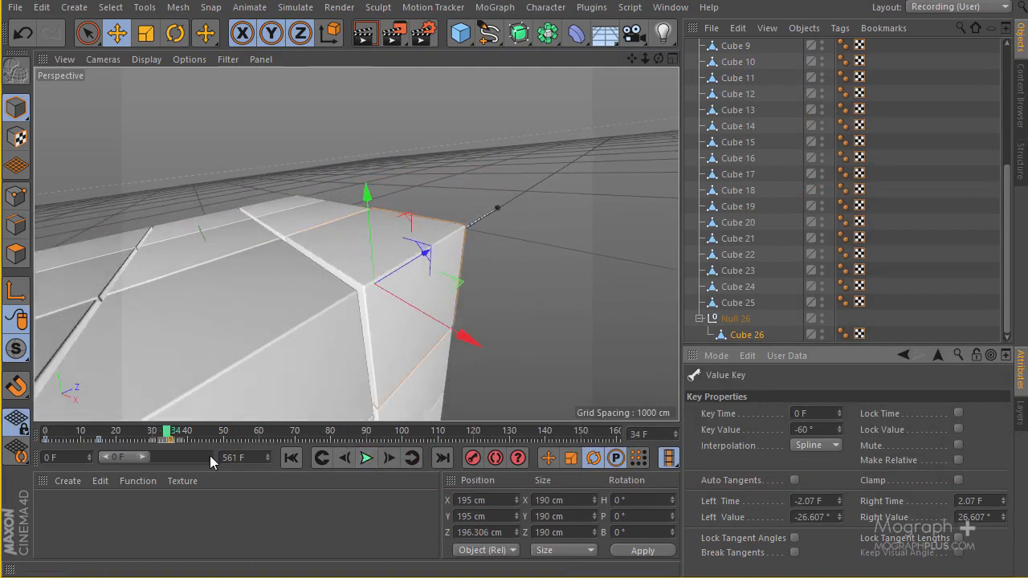
Step: Select Cube 25 and keyframe its X position at 0 cm on frame 40
{"action": "left_click_drag", "start_coordinate": [156, 429], "coordinate": [165, 525]}
{"action": "left_click", "coordinate": [284, 213]}
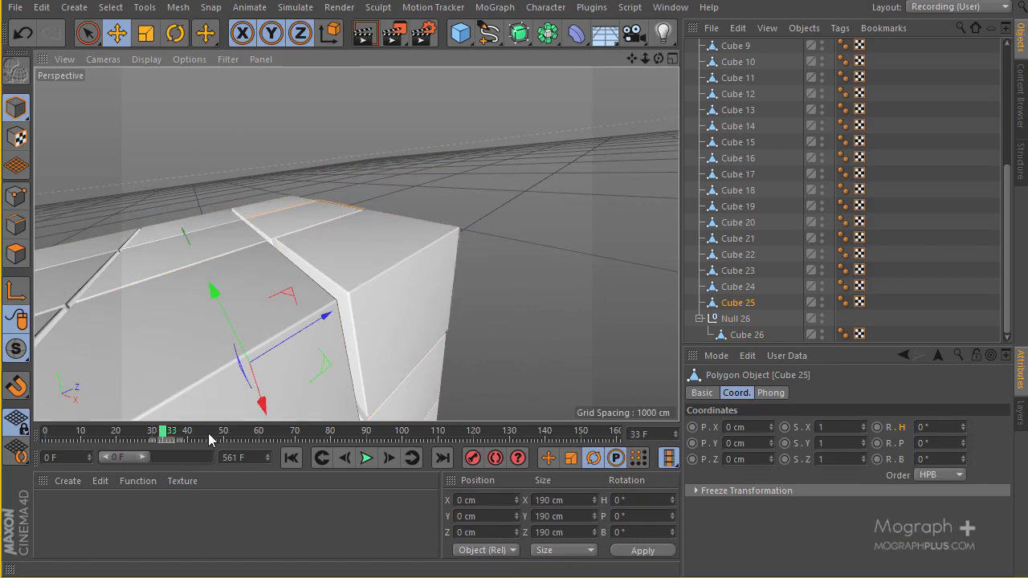
{"action": "mouse_move", "coordinate": [167, 433]}
{"action": "left_mouse_down"}
{"action": "mouse_move", "coordinate": [109, 431]}
{"action": "mouse_move", "coordinate": [169, 444]}
{"action": "left_mouse_up"}
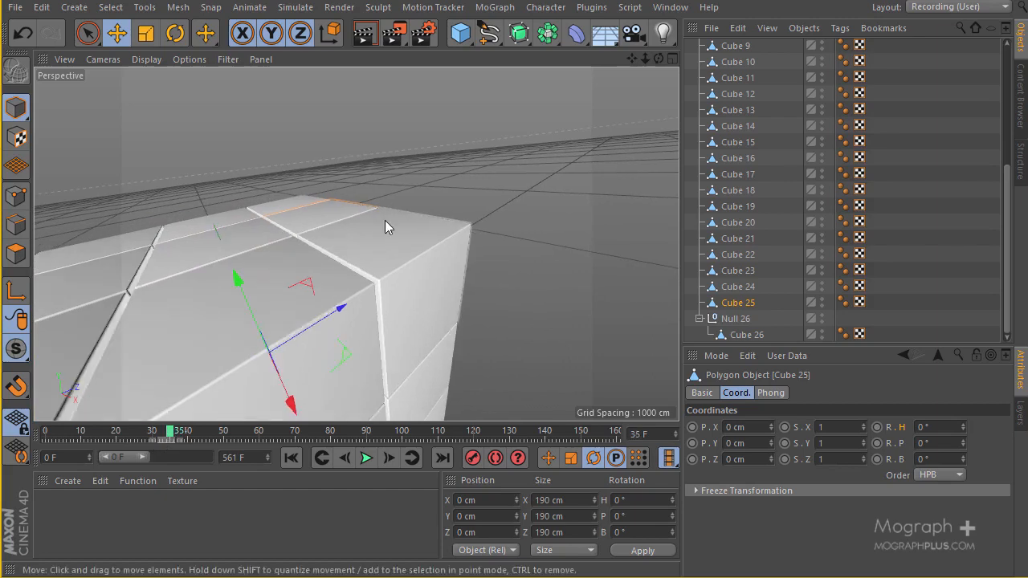
{"action": "left_click_drag", "start_coordinate": [179, 434], "coordinate": [184, 444]}
{"action": "left_click_drag", "start_coordinate": [185, 439], "coordinate": [186, 438]}
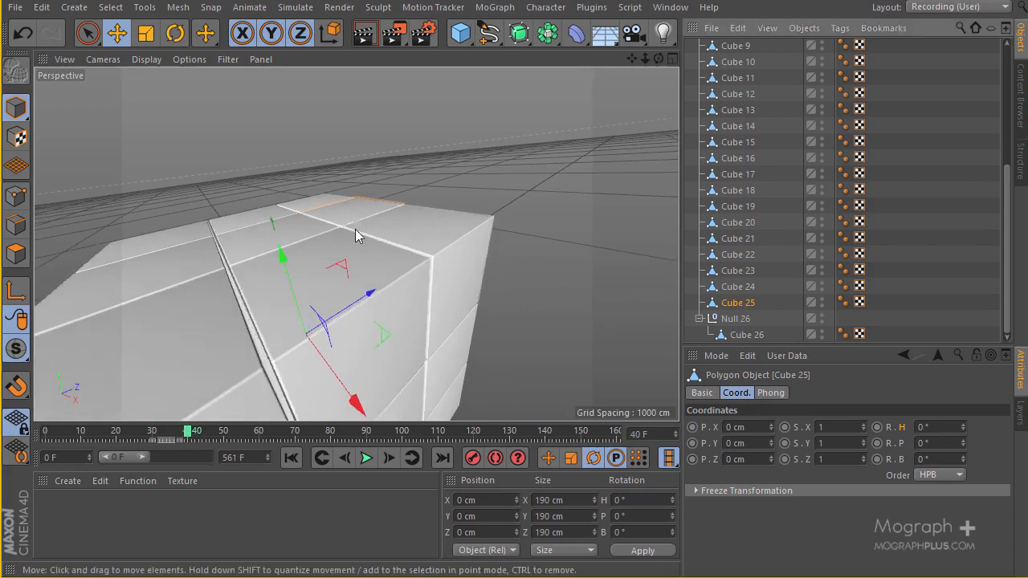
{"action": "left_click", "coordinate": [692, 428], "text": "ctrl"}
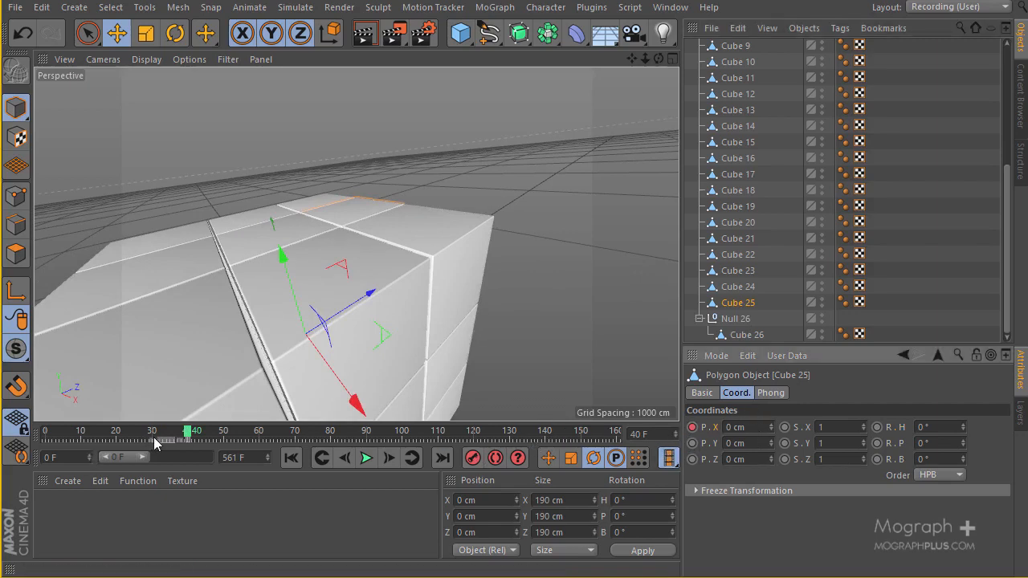
Step: Keyframe Cube 25's X position at -246 cm on frame 8 and preview its slide from the start
{"action": "left_click_drag", "start_coordinate": [172, 433], "coordinate": [74, 432]}
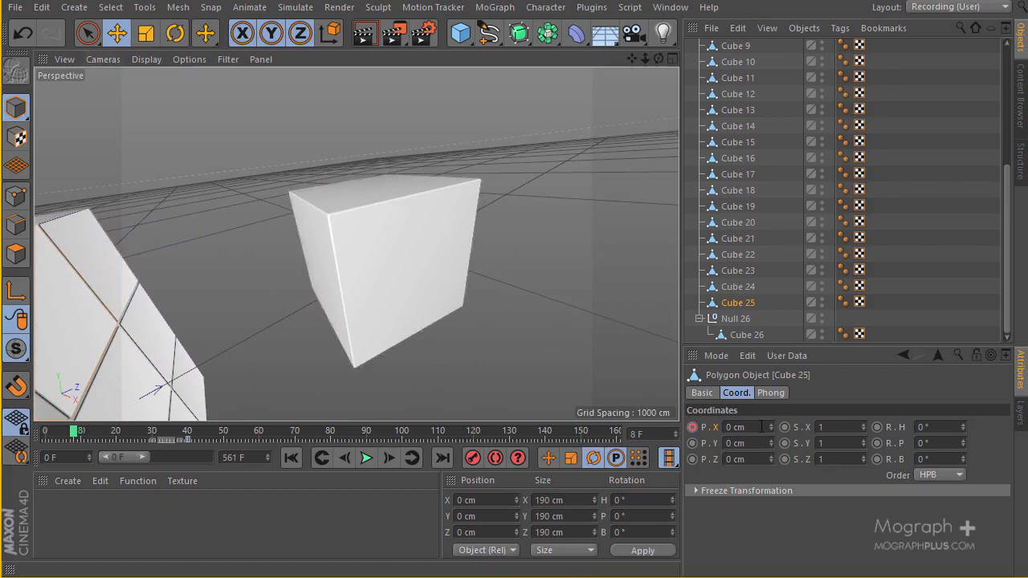
{"action": "left_click_drag", "start_coordinate": [772, 425], "coordinate": [773, 426]}
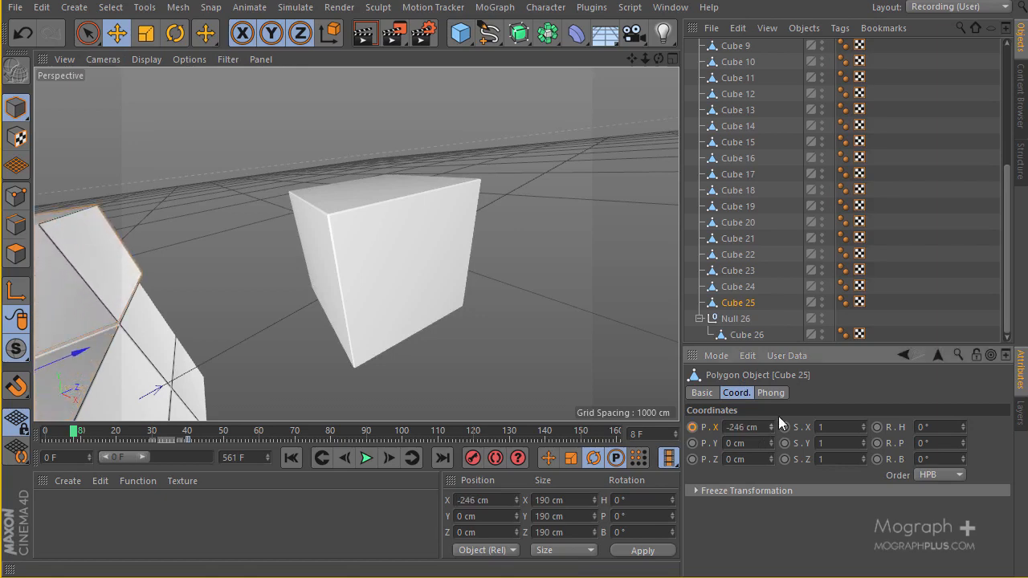
{"action": "left_click", "coordinate": [692, 428]}
{"action": "left_click", "coordinate": [291, 457]}
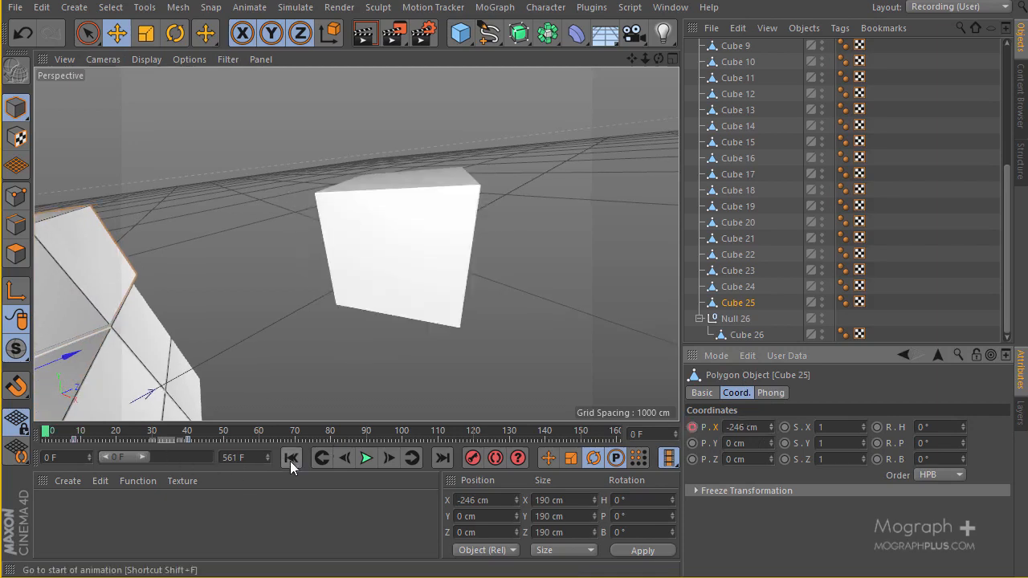
{"action": "left_click", "coordinate": [365, 457]}
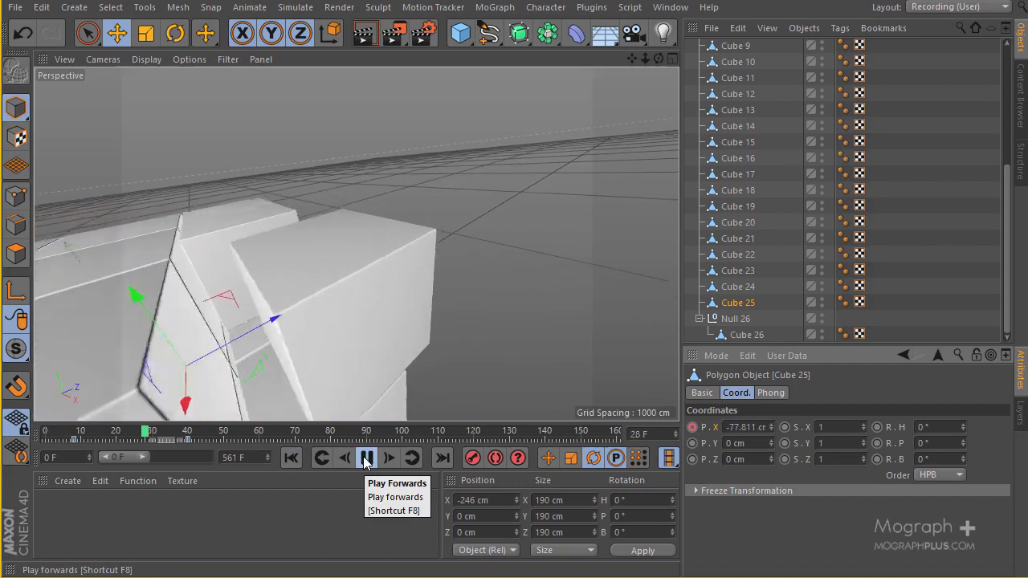
Step: Hide Cube 24 in both the editor and the renderer, and return to frame 0
{"action": "left_click", "coordinate": [295, 192]}
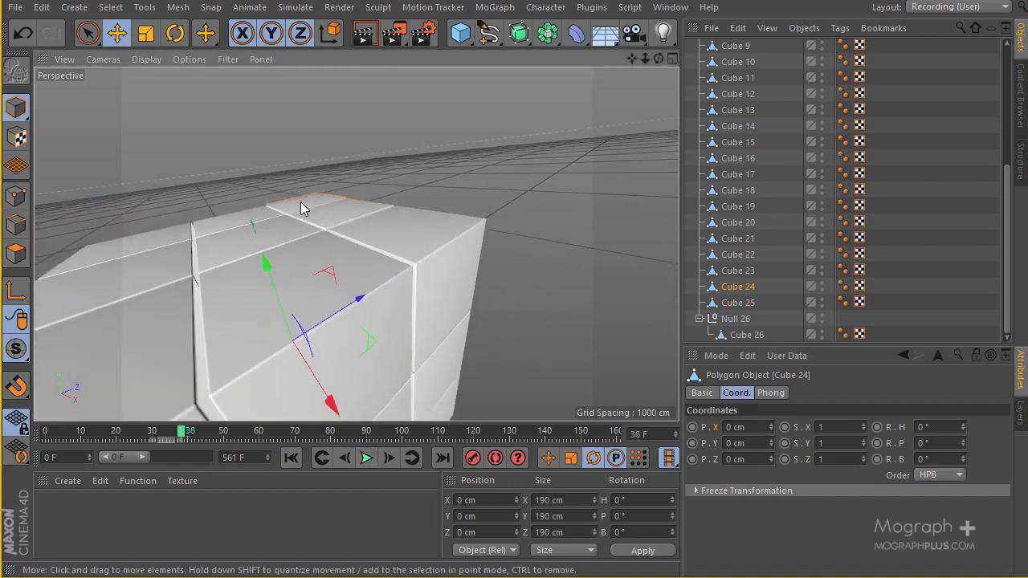
{"action": "left_click", "coordinate": [821, 287], "text": "ctrl"}
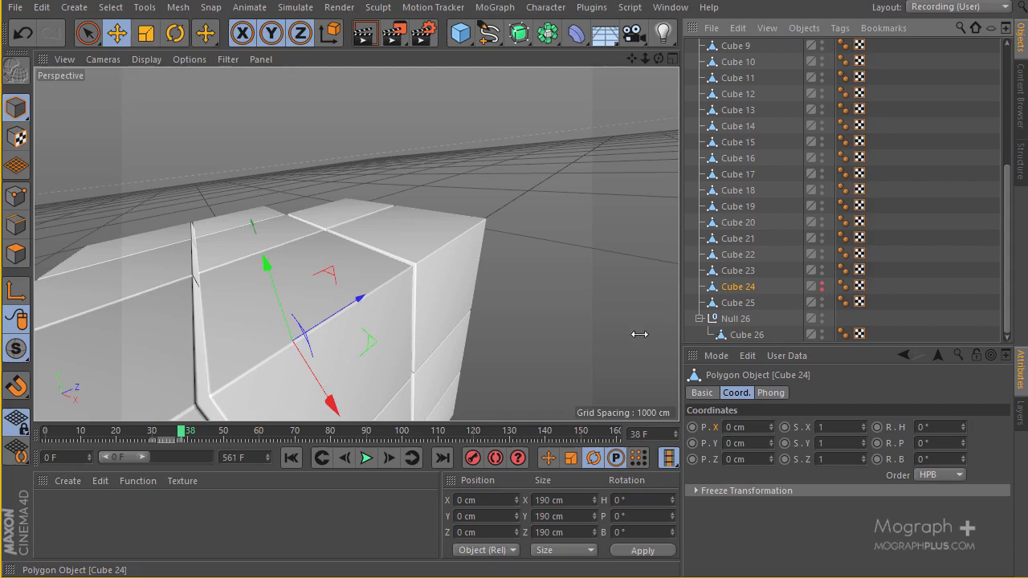
{"action": "left_click", "coordinate": [291, 457]}
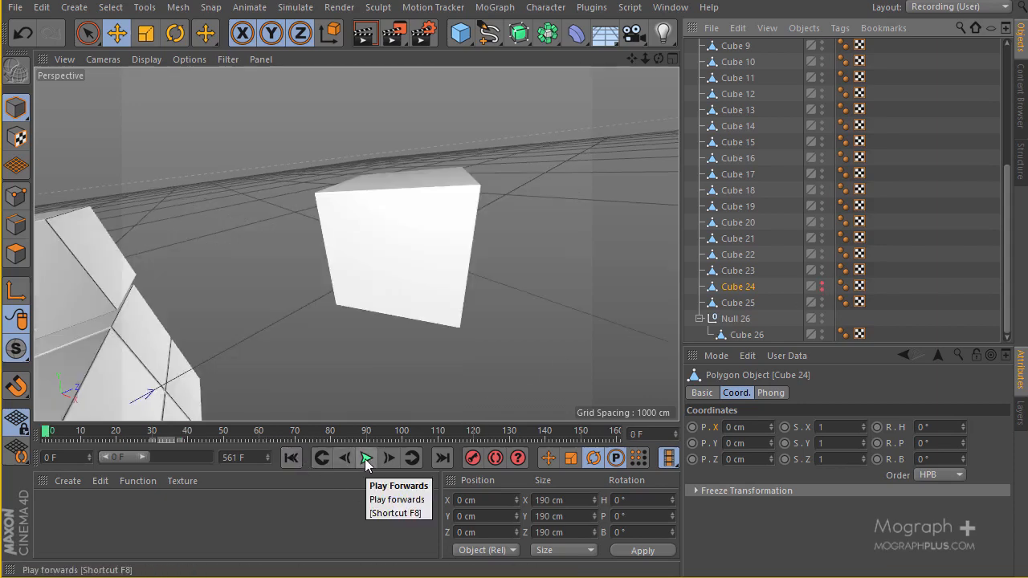
Step: Set the render output's film aspect to HDTV (16:9)
{"action": "left_click", "coordinate": [423, 32]}
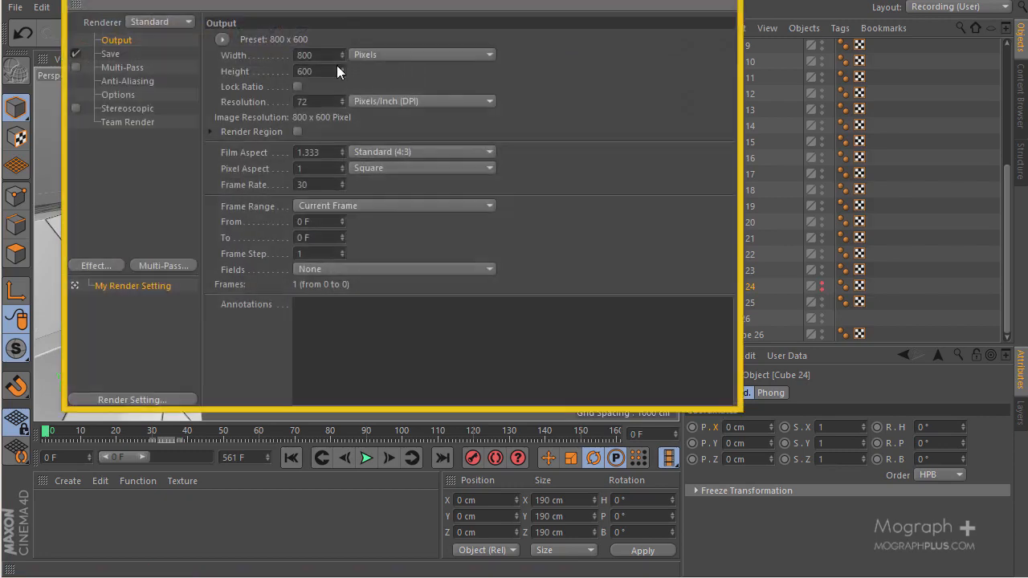
{"action": "left_click", "coordinate": [434, 151]}
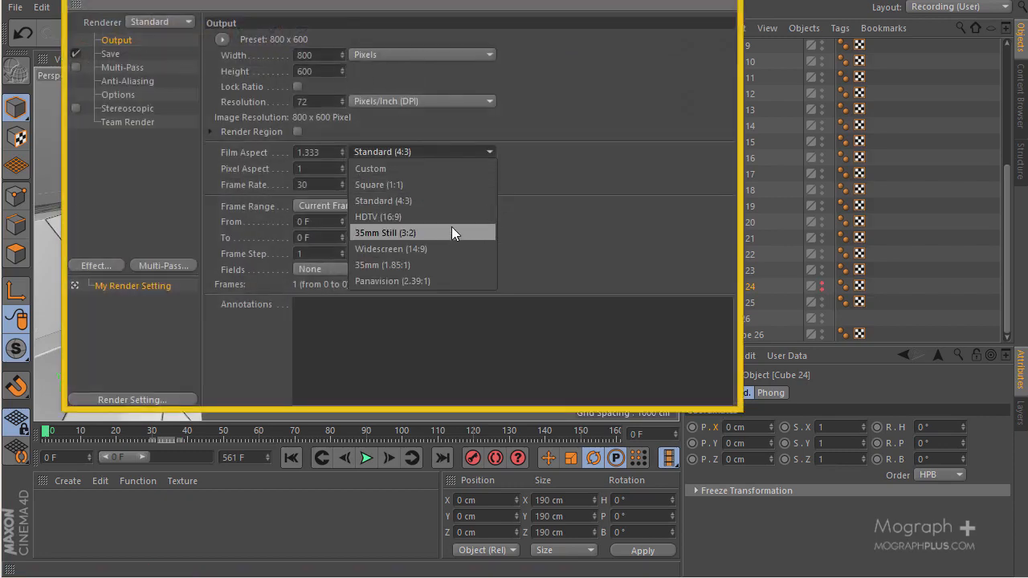
{"action": "left_click", "coordinate": [450, 217]}
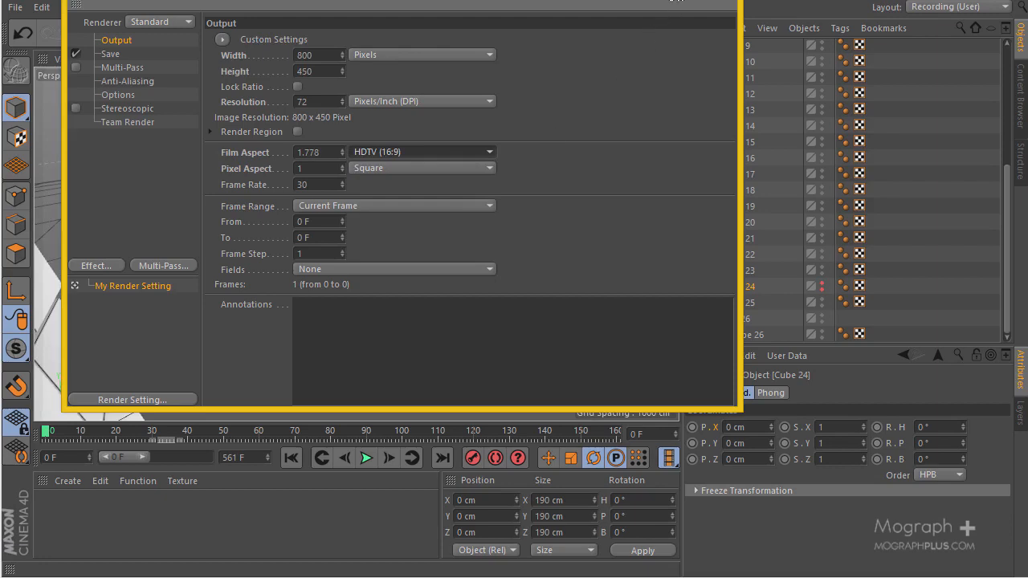
Step: Close the render settings and preview the cube animation repeatedly from frame 0, ending back at the start
{"action": "left_click", "coordinate": [710, 0]}
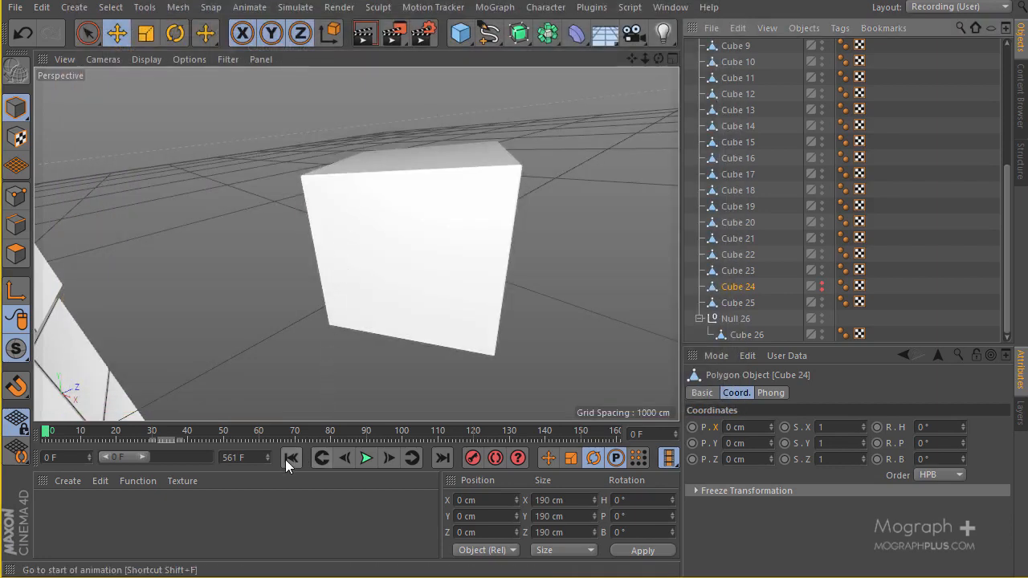
{"action": "left_click", "coordinate": [366, 458]}
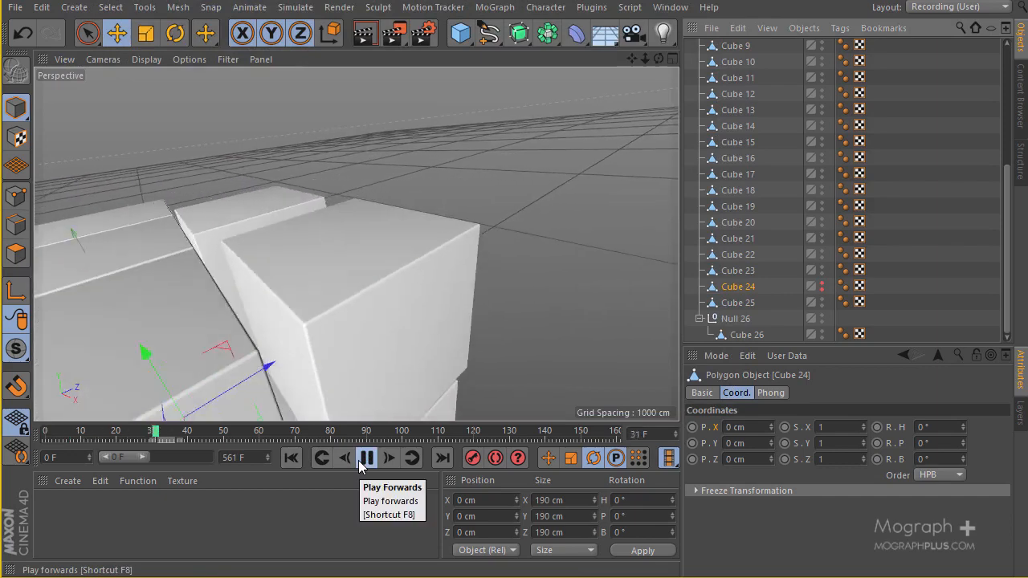
{"action": "left_click", "coordinate": [366, 457]}
{"action": "left_click", "coordinate": [45, 431]}
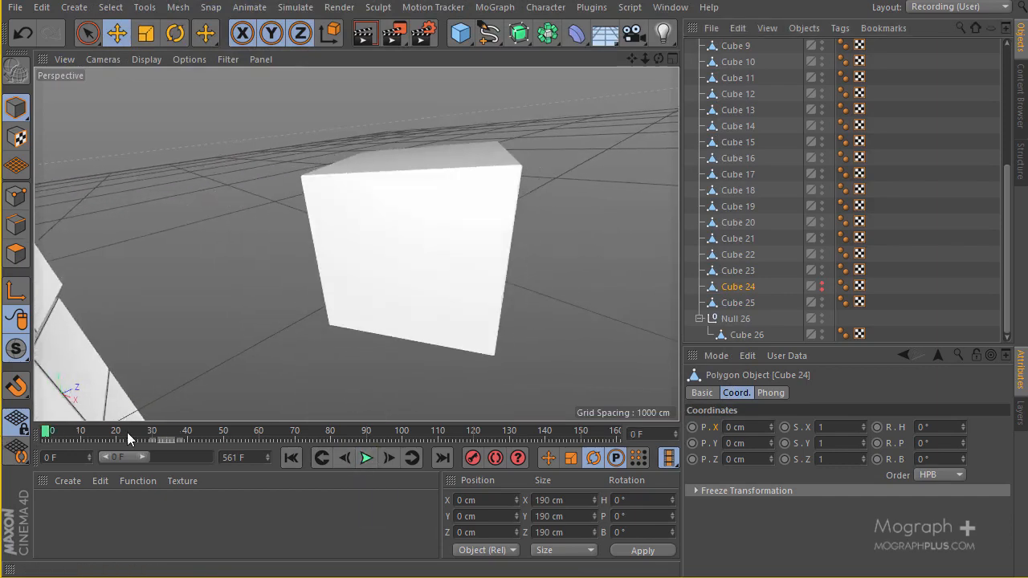
{"action": "left_click", "coordinate": [367, 459]}
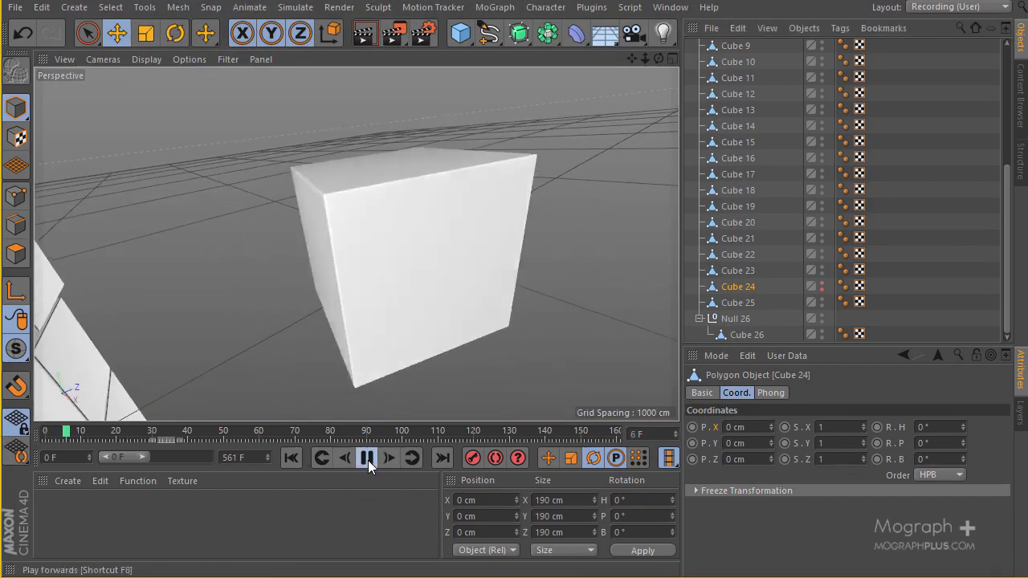
{"action": "left_click", "coordinate": [367, 459]}
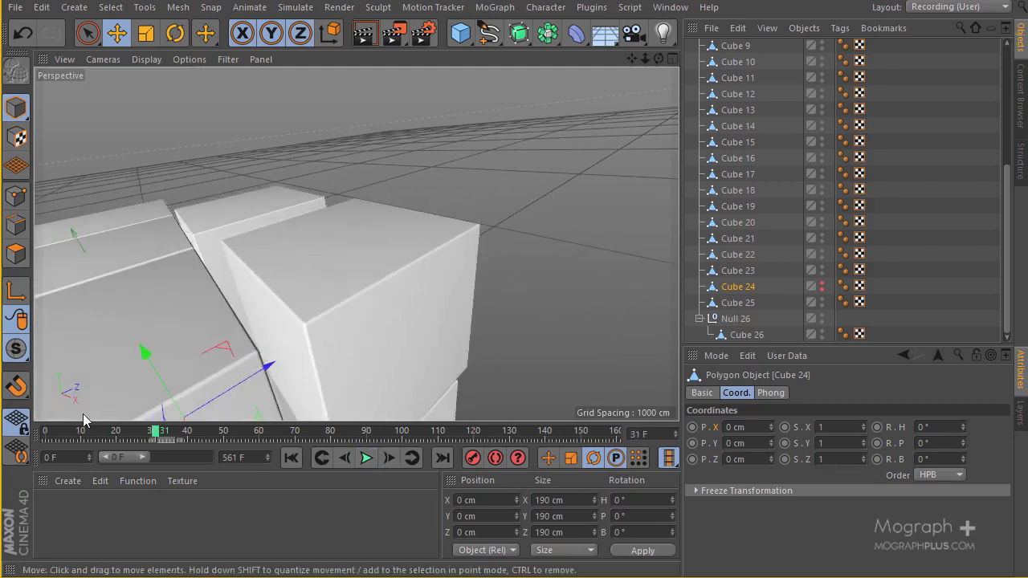
{"action": "left_click", "coordinate": [62, 432]}
{"action": "left_click_drag", "start_coordinate": [62, 435], "coordinate": [37, 440]}
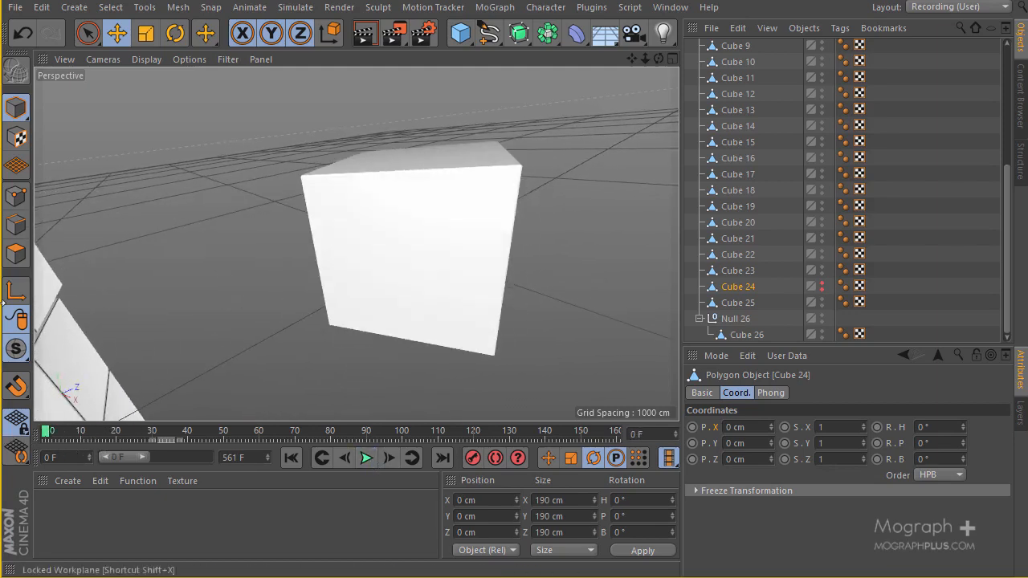
Step: Set the perspective viewport's tinted border opacity to 100% so the area outside the render frame is masked
{"action": "left_click", "coordinate": [51, 273]}
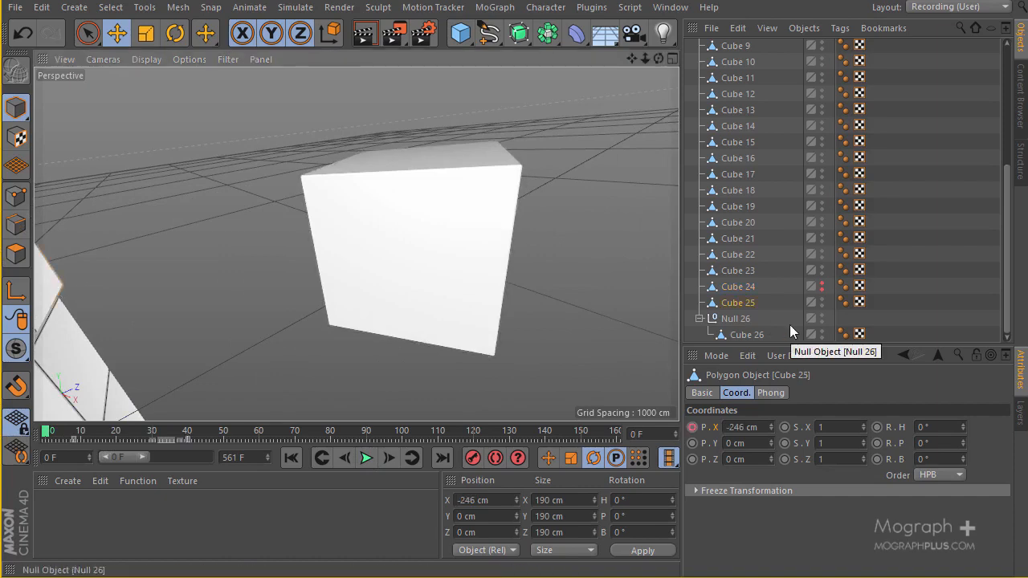
{"action": "key", "text": "shift+v"}
{"action": "left_click_drag", "start_coordinate": [826, 346], "coordinate": [843, 208]}
{"action": "left_click", "coordinate": [835, 256]}
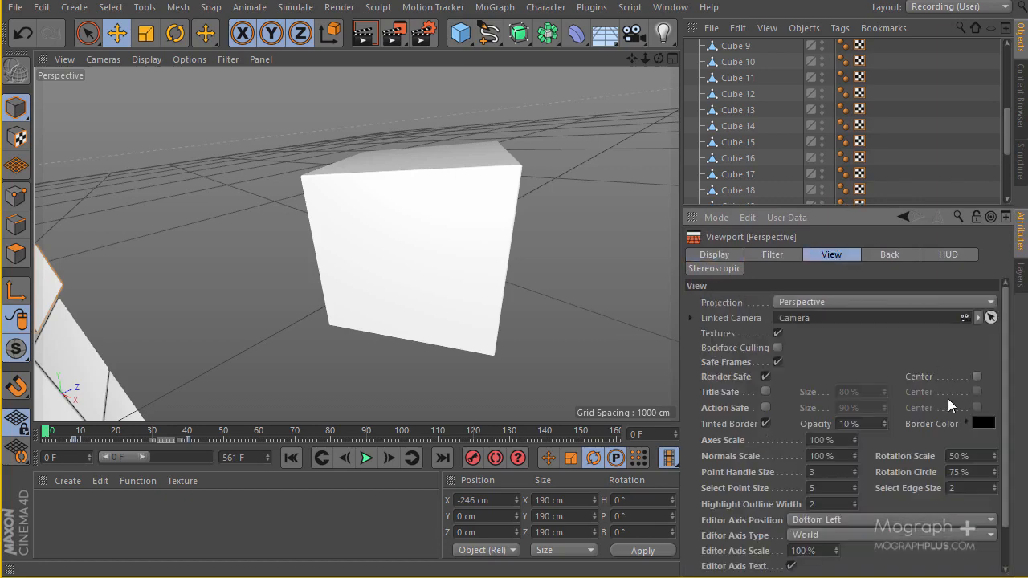
{"action": "left_click_drag", "start_coordinate": [885, 426], "coordinate": [887, 423]}
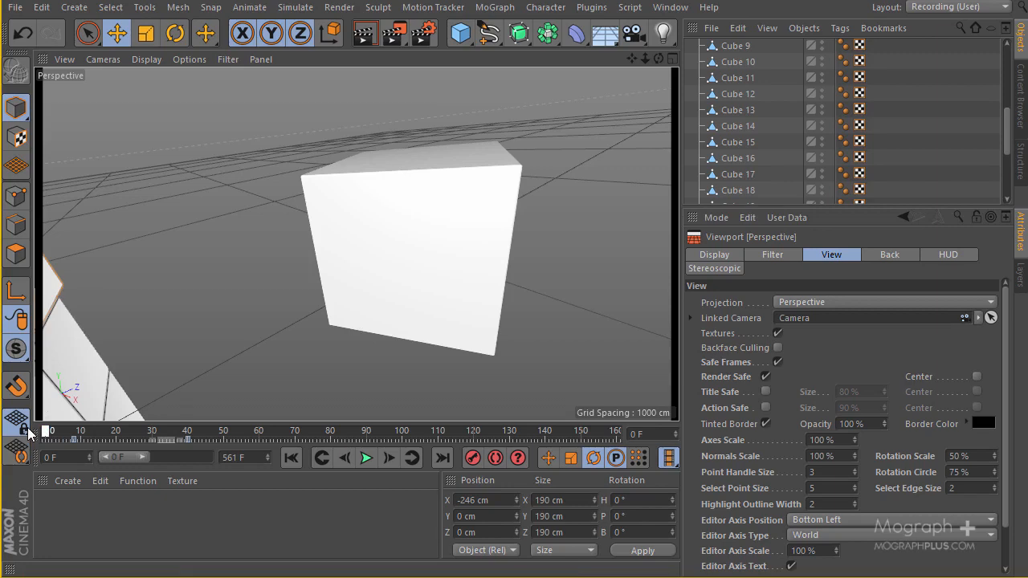
Step: Move Cube 25's X position key from frame 8 to frame 0
{"action": "mouse_move", "coordinate": [40, 434]}
{"action": "left_mouse_down"}
{"action": "mouse_move", "coordinate": [100, 432]}
{"action": "mouse_move", "coordinate": [45, 440]}
{"action": "left_mouse_up"}
{"action": "left_click", "coordinate": [60, 276]}
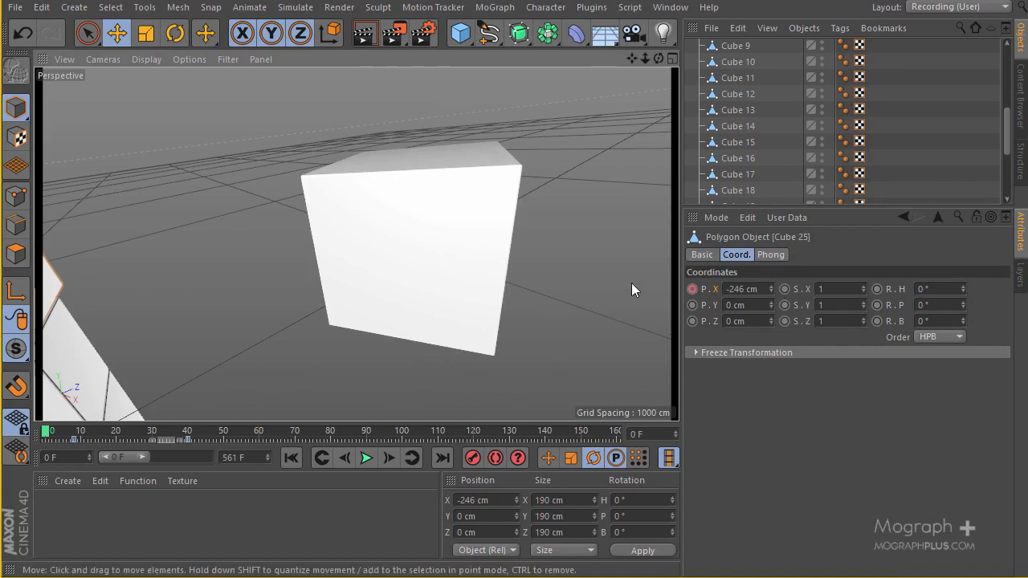
{"action": "scroll", "coordinate": [779, 123], "scroll_direction": "down", "scroll_amount": 5}
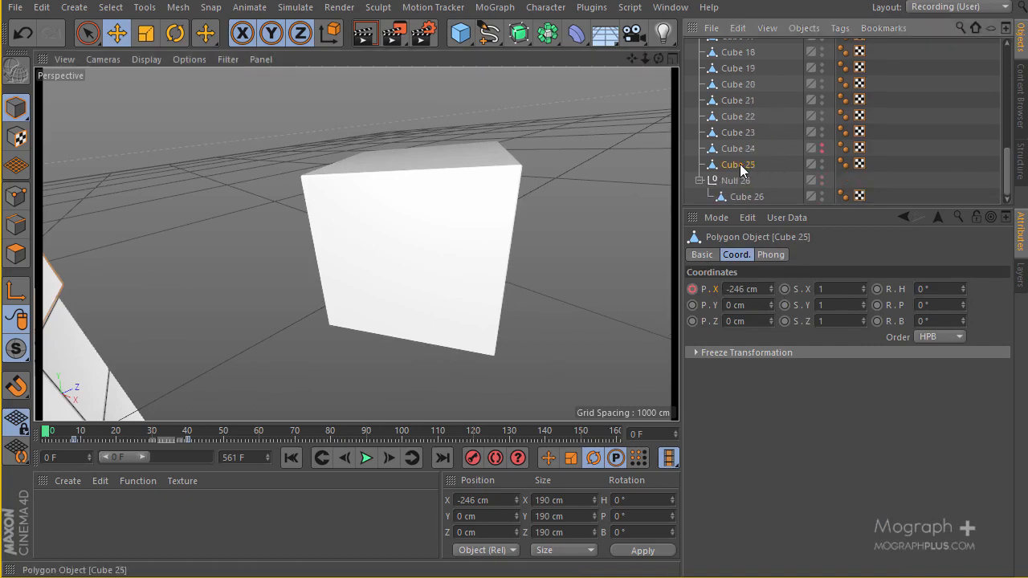
{"action": "left_click", "coordinate": [74, 440]}
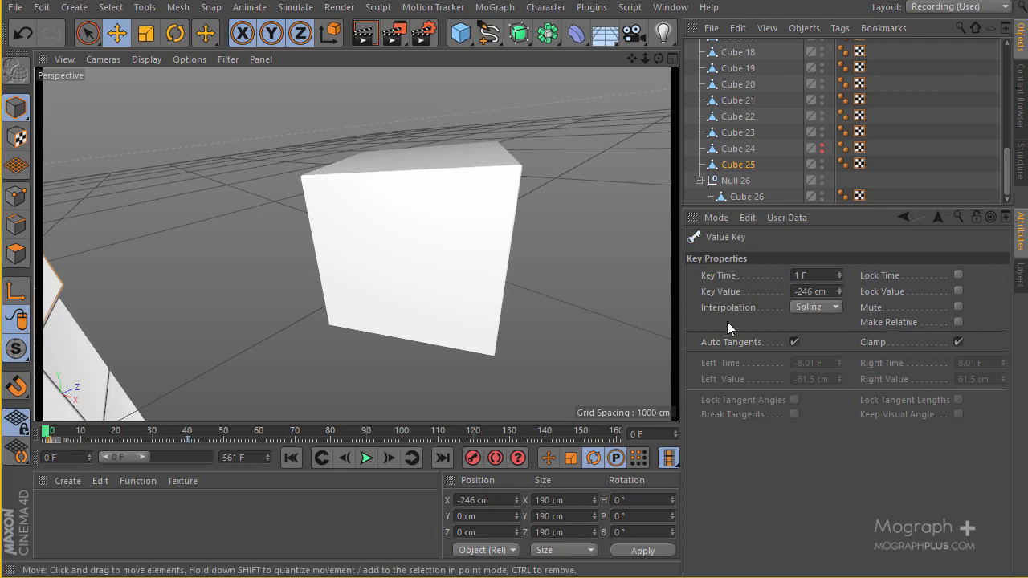
{"action": "left_click", "coordinate": [812, 276]}
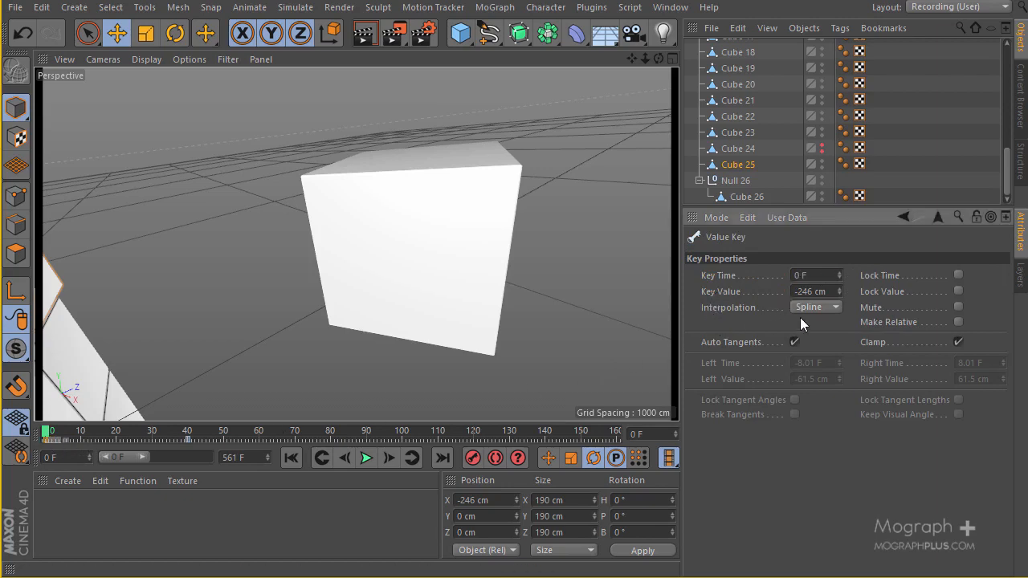
Step: Set the value of Cube 25's frame 0 position key to -200 cm and preview the slide from the start
{"action": "left_click", "coordinate": [815, 292]}
{"action": "type", "text": "-200 cm"}
{"action": "key", "text": "Return"}
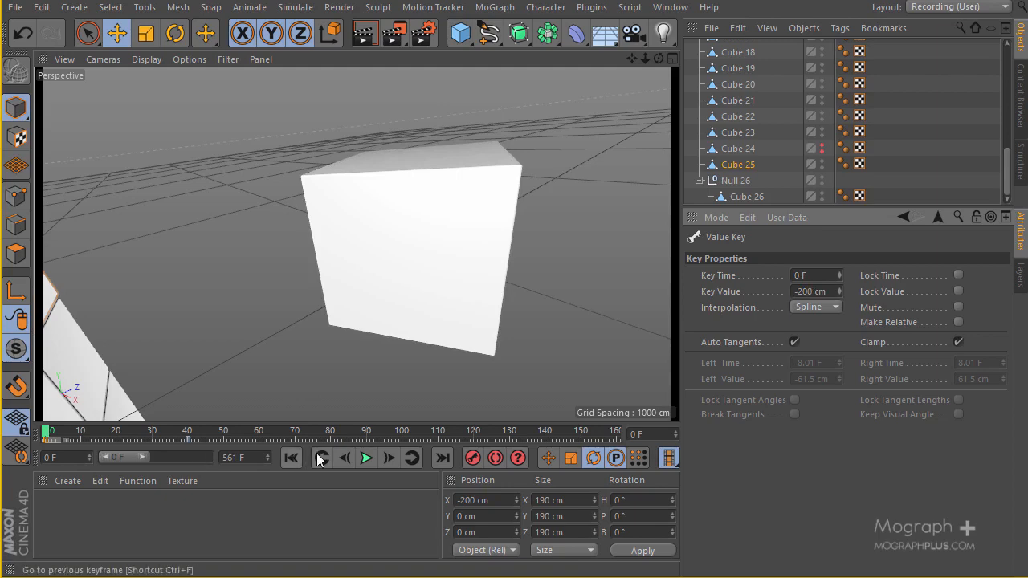
{"action": "left_click", "coordinate": [366, 457]}
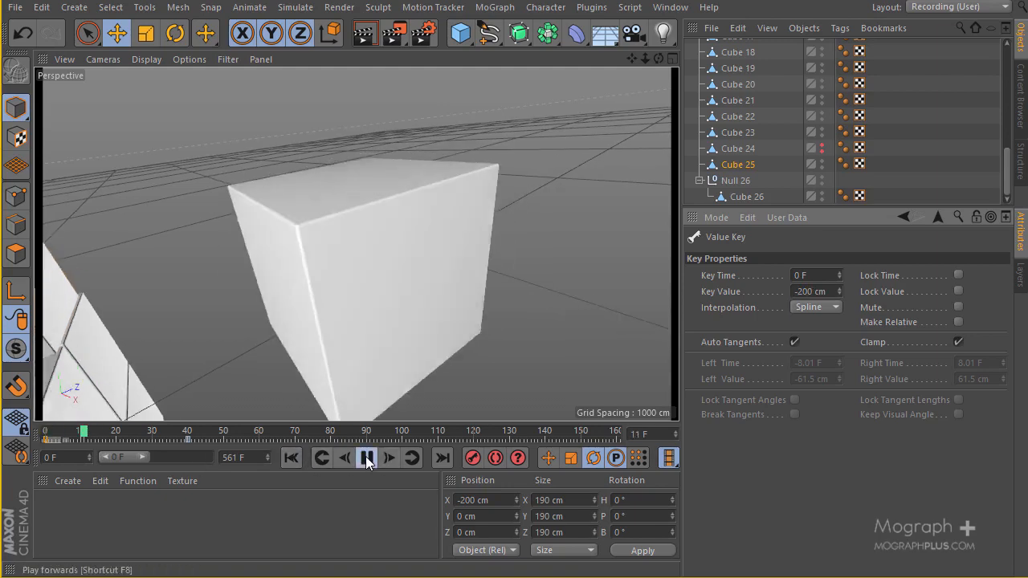
{"action": "left_click", "coordinate": [366, 457]}
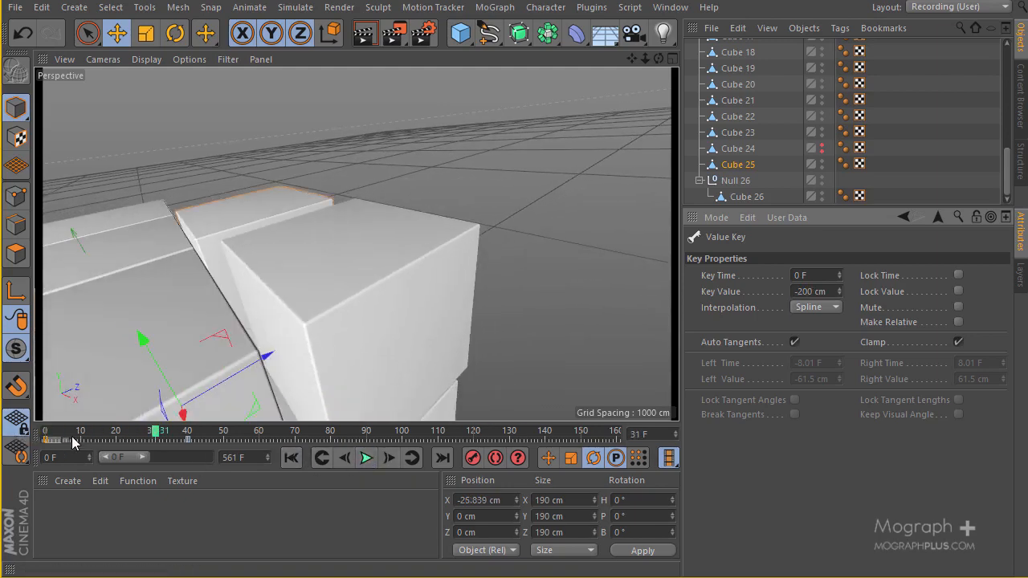
{"action": "left_click_drag", "start_coordinate": [69, 438], "coordinate": [27, 436]}
{"action": "left_click", "coordinate": [365, 458]}
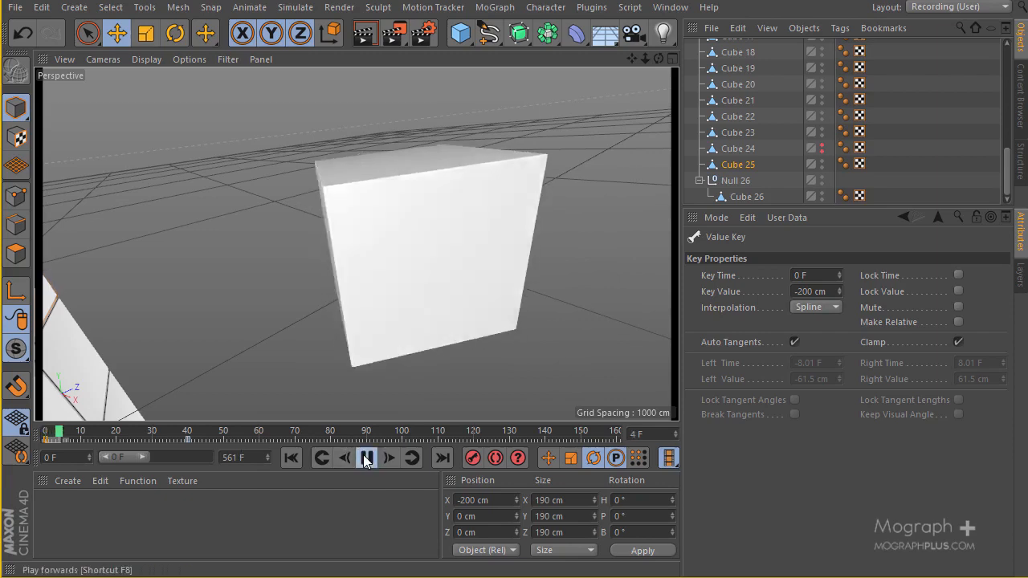
{"action": "left_click", "coordinate": [365, 457]}
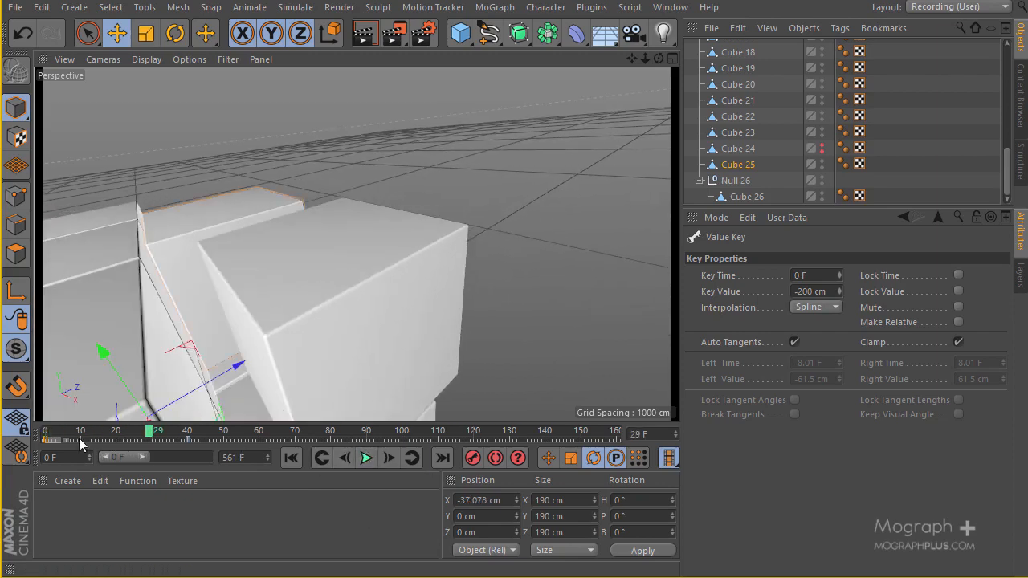
{"action": "left_click_drag", "start_coordinate": [87, 438], "coordinate": [32, 437]}
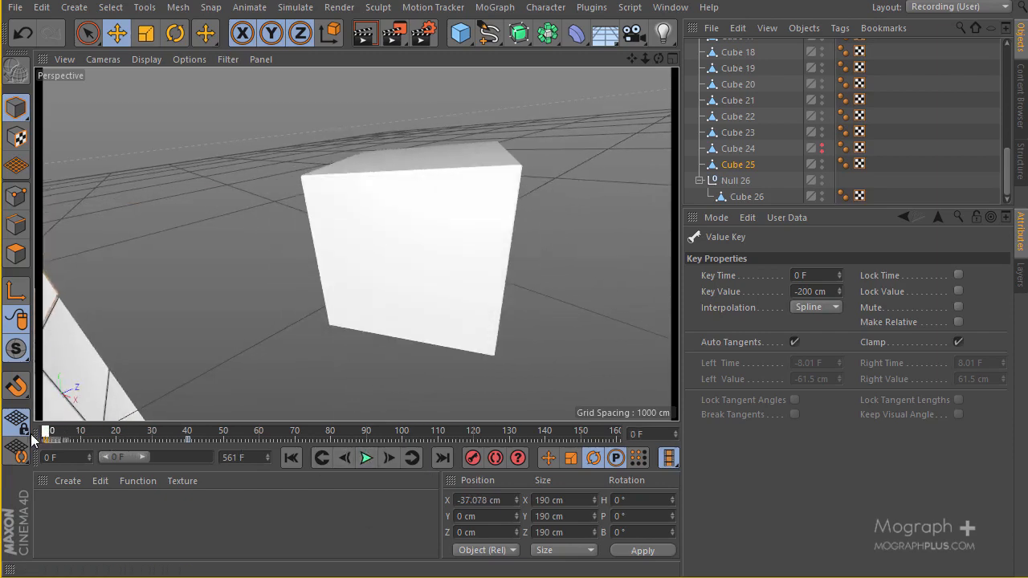
Step: Set the value of Cube 25's frame 0 position key to -349 cm and preview the slide
{"action": "left_click", "coordinate": [838, 289]}
{"action": "left_click_drag", "start_coordinate": [836, 292], "coordinate": [835, 291]}
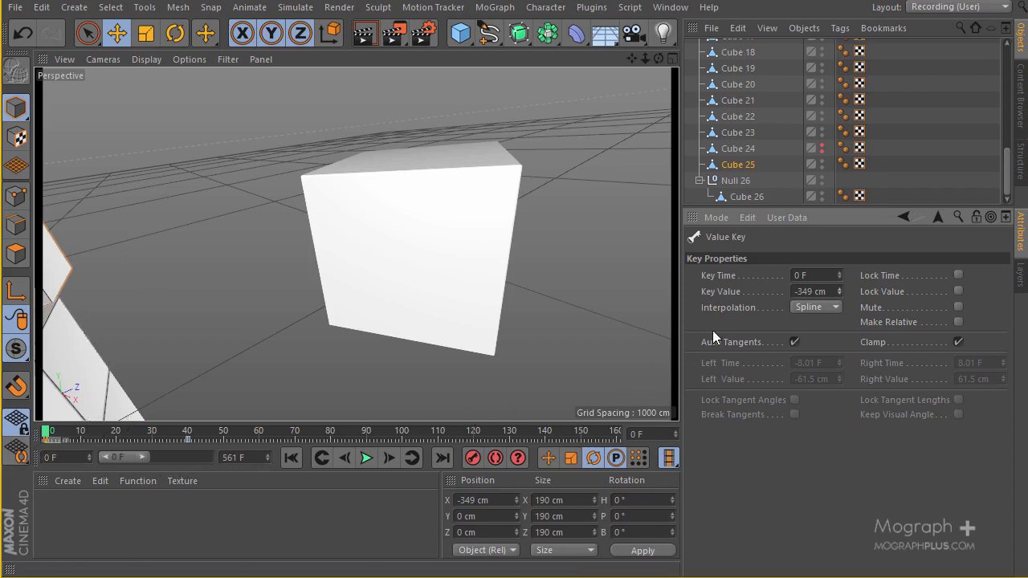
{"action": "left_click", "coordinate": [366, 458]}
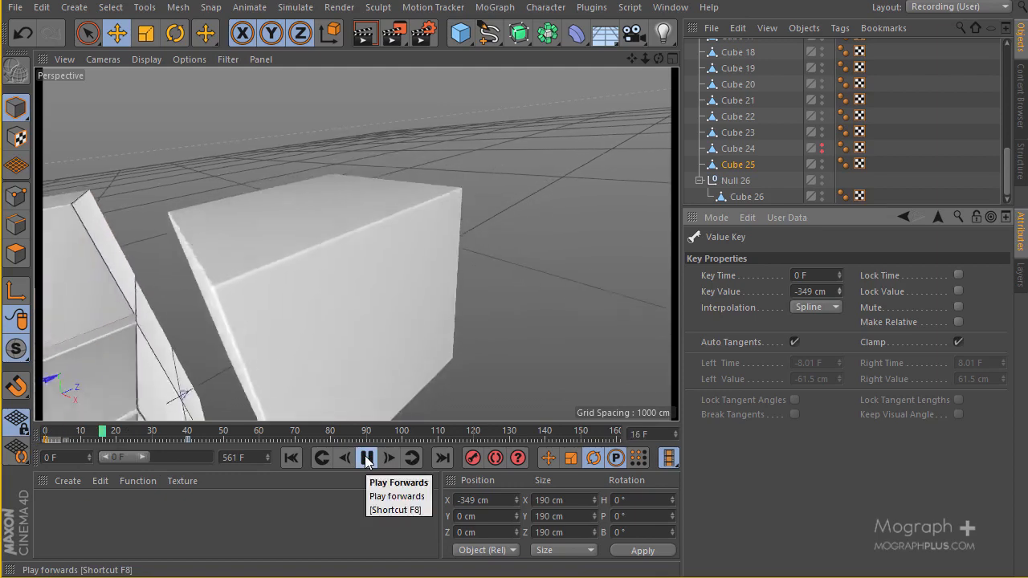
{"action": "left_click", "coordinate": [366, 460]}
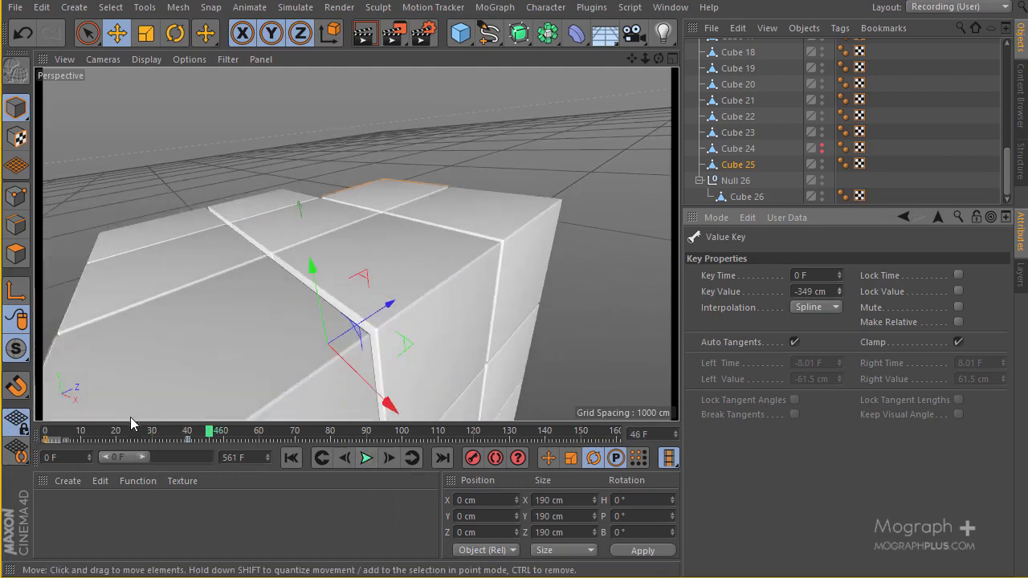
{"action": "mouse_move", "coordinate": [149, 431]}
{"action": "left_mouse_down"}
{"action": "mouse_move", "coordinate": [2, 446]}
{"action": "mouse_move", "coordinate": [186, 468]}
{"action": "mouse_move", "coordinate": [131, 481]}
{"action": "mouse_move", "coordinate": [24, 482]}
{"action": "left_mouse_up"}
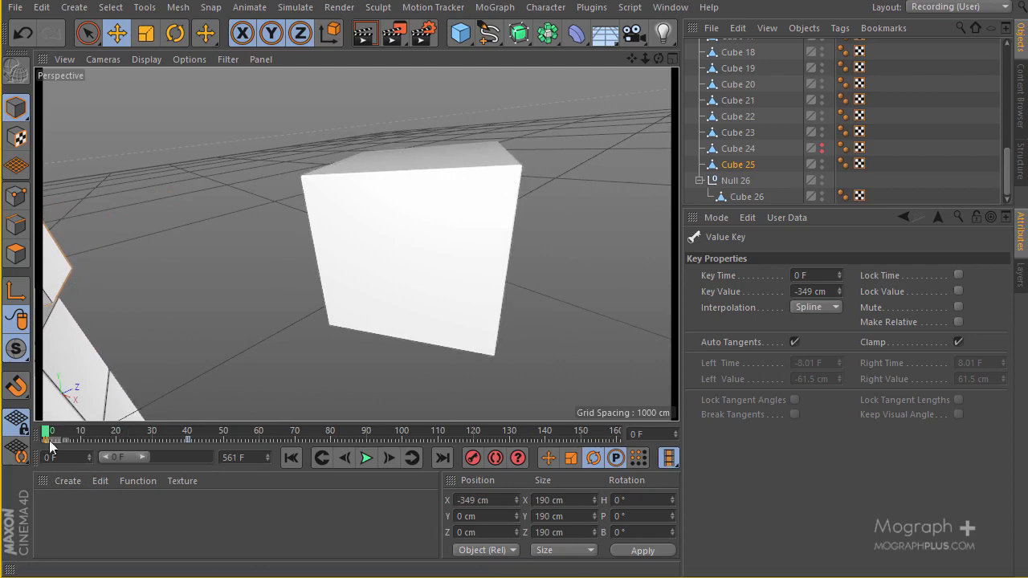
{"action": "mouse_move", "coordinate": [48, 435]}
{"action": "left_mouse_down"}
{"action": "mouse_move", "coordinate": [30, 433]}
{"action": "mouse_move", "coordinate": [63, 431]}
{"action": "mouse_move", "coordinate": [46, 434]}
{"action": "left_mouse_up"}
Step: Show the F-curve of Cube 25's X position and pull the first key's tangent steeply upward for a fast start
{"action": "left_click", "coordinate": [742, 165]}
{"action": "right_click", "coordinate": [712, 291]}
{"action": "mouse_move", "coordinate": [742, 303]}
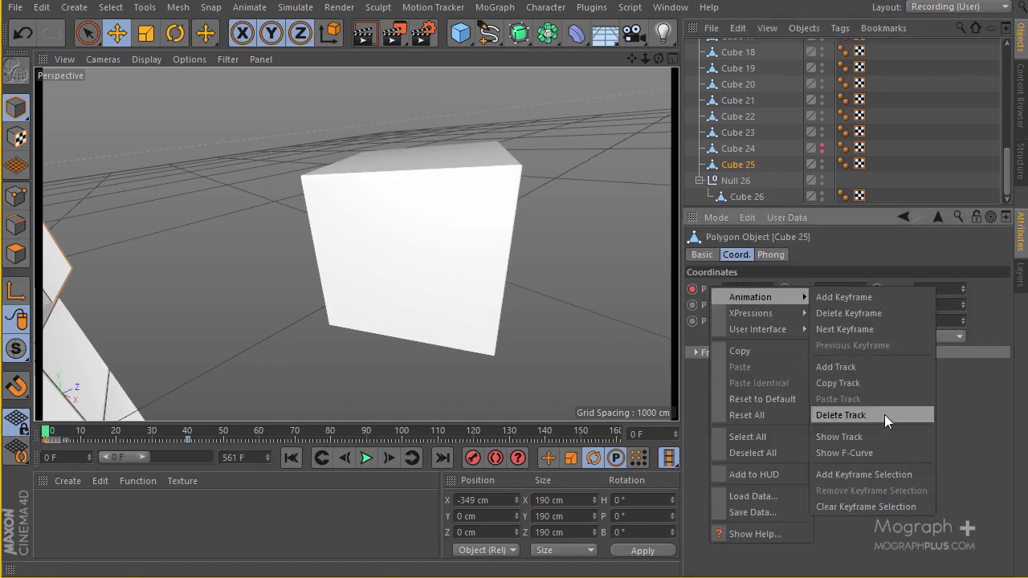
{"action": "left_click", "coordinate": [882, 449]}
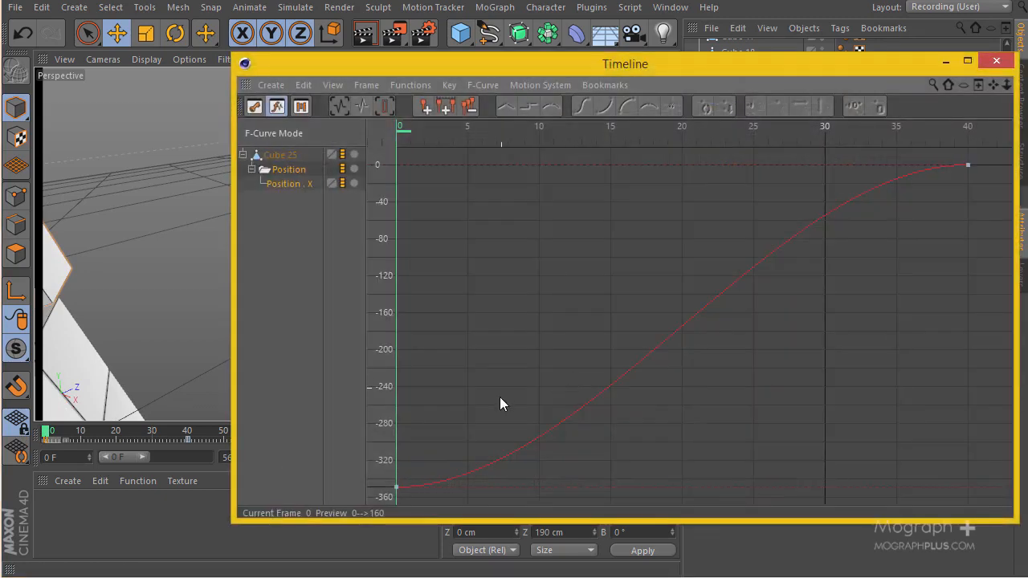
{"action": "left_click_drag", "start_coordinate": [539, 486], "coordinate": [439, 353]}
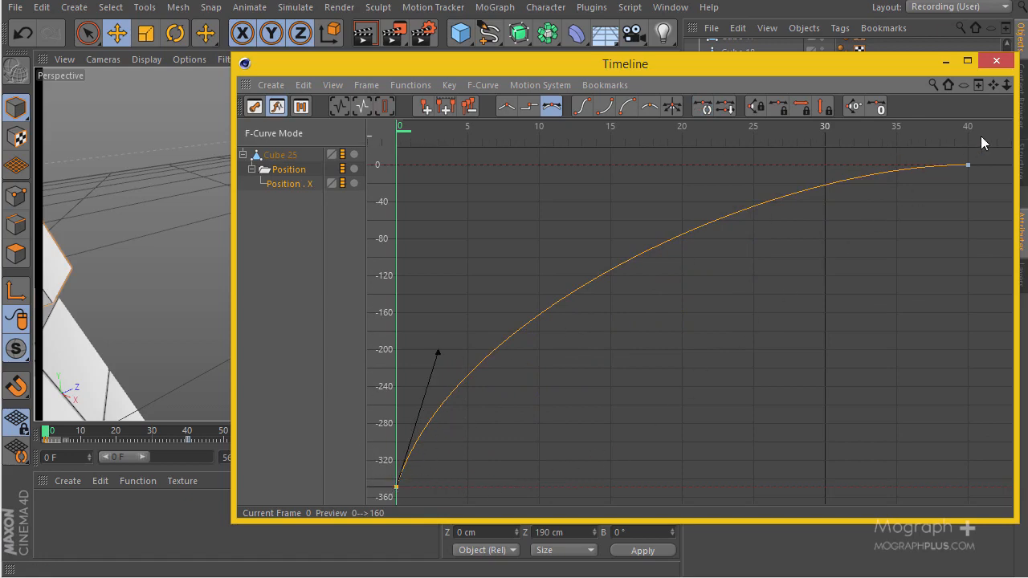
Step: Reshape the first key's tangent to nearly vertical, about 0.12 F and 190 cm, and preview Cube 25's motion
{"action": "left_click_drag", "start_coordinate": [465, 365], "coordinate": [471, 366]}
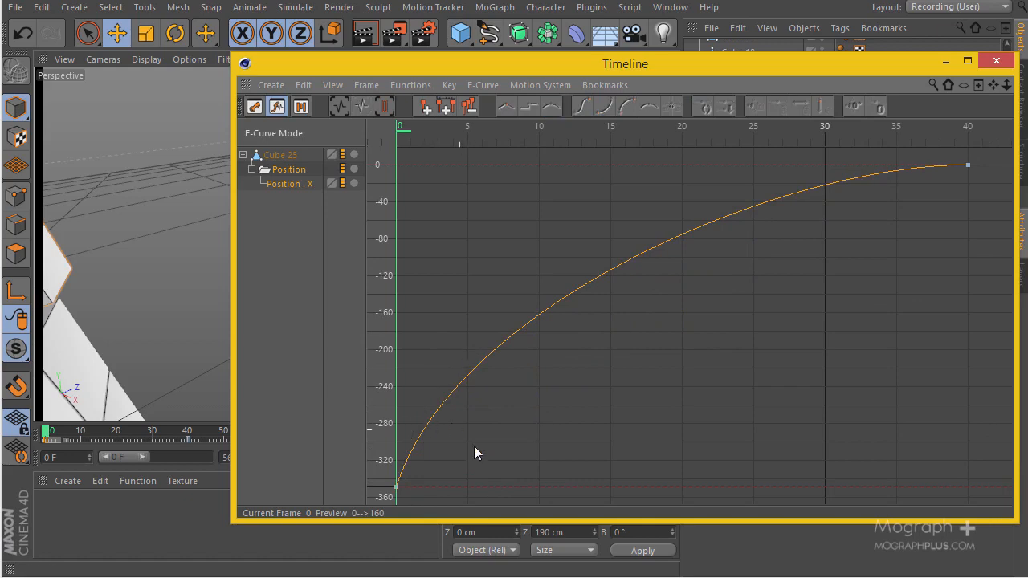
{"action": "left_click_drag", "start_coordinate": [476, 447], "coordinate": [375, 504]}
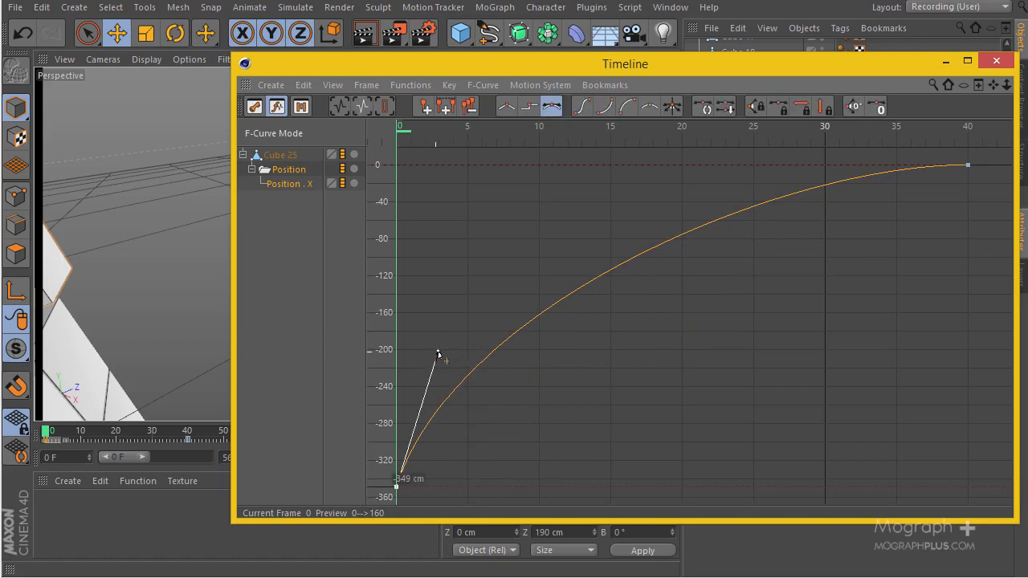
{"action": "left_click_drag", "start_coordinate": [438, 353], "coordinate": [647, 464]}
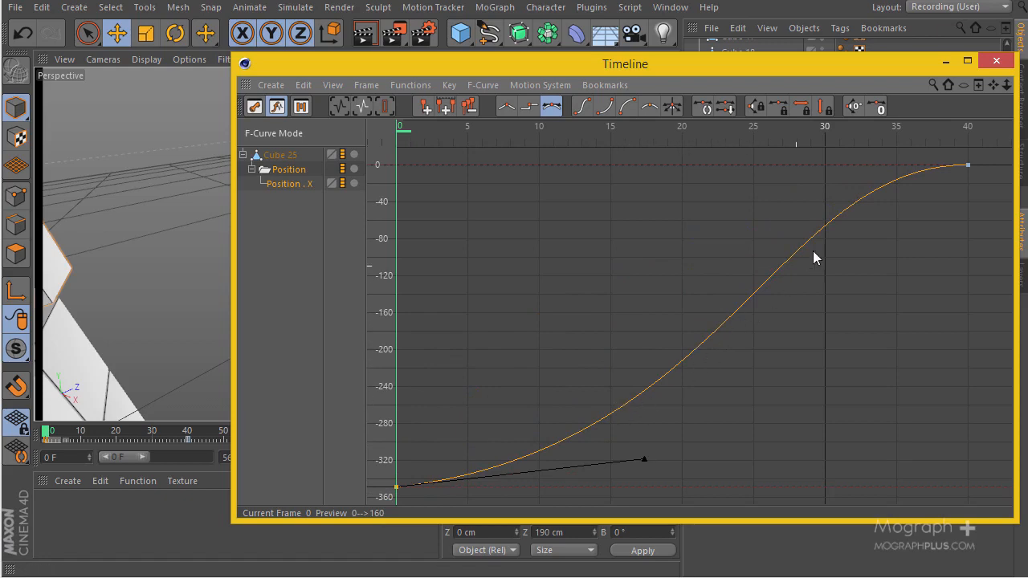
{"action": "left_click_drag", "start_coordinate": [648, 465], "coordinate": [401, 357]}
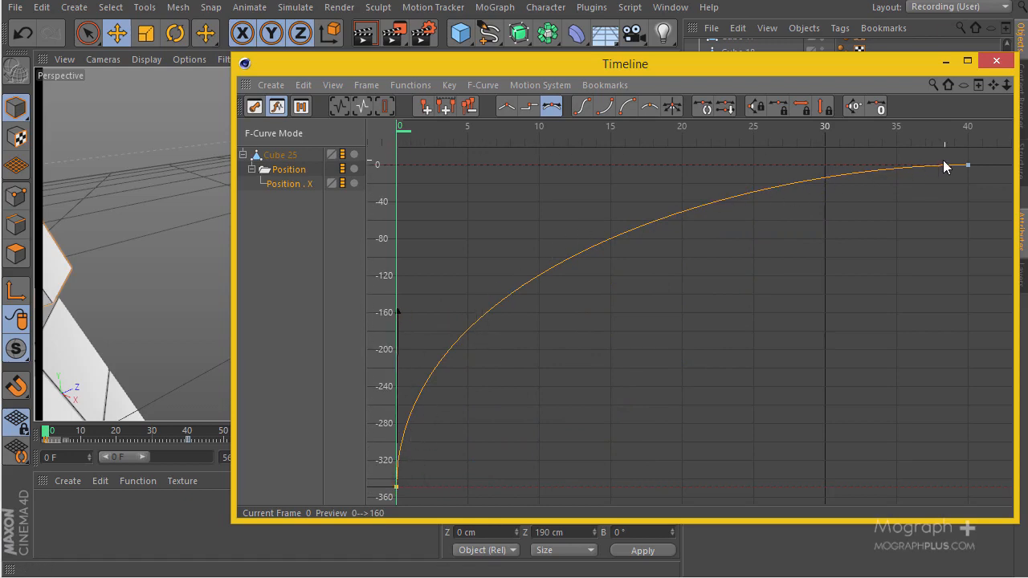
{"action": "left_click", "coordinate": [990, 62]}
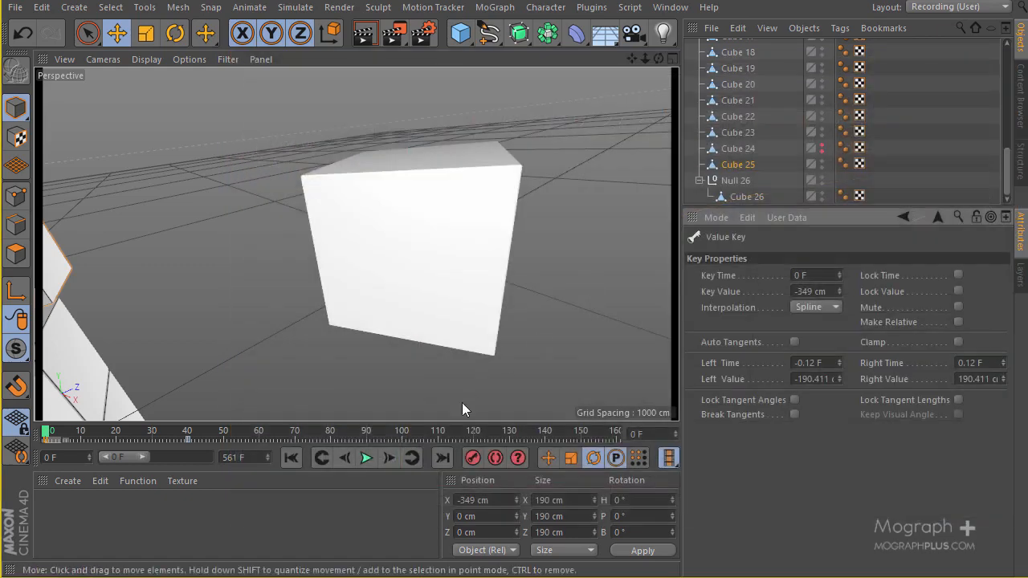
{"action": "left_click", "coordinate": [364, 460]}
{"action": "left_click", "coordinate": [364, 460]}
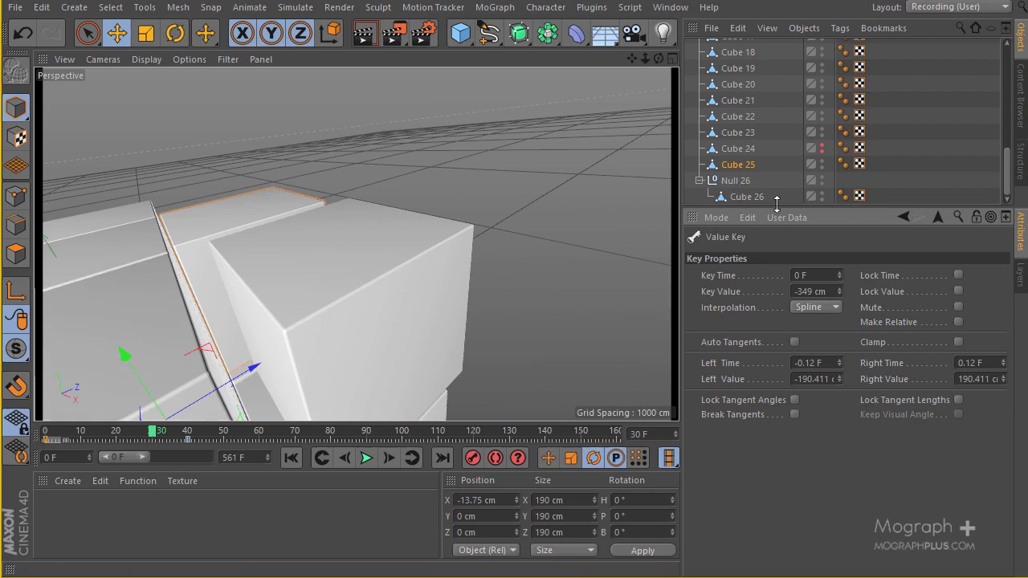
Step: Reopen Cube 25's X position F-curve and soften the first key's tangent to about 9 F and 131 cm
{"action": "left_click", "coordinate": [734, 164]}
{"action": "right_click", "coordinate": [717, 291]}
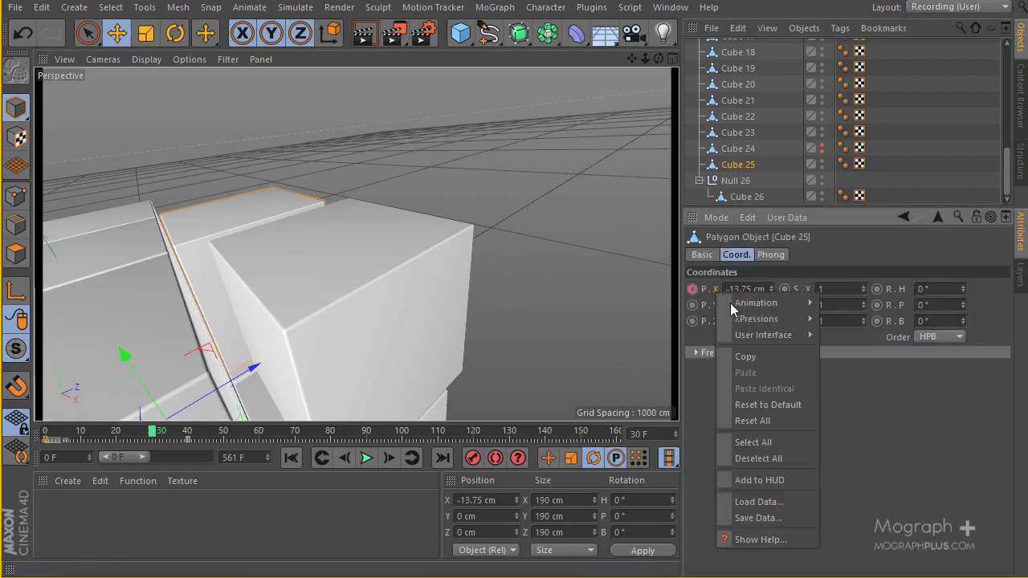
{"action": "mouse_move", "coordinate": [794, 302]}
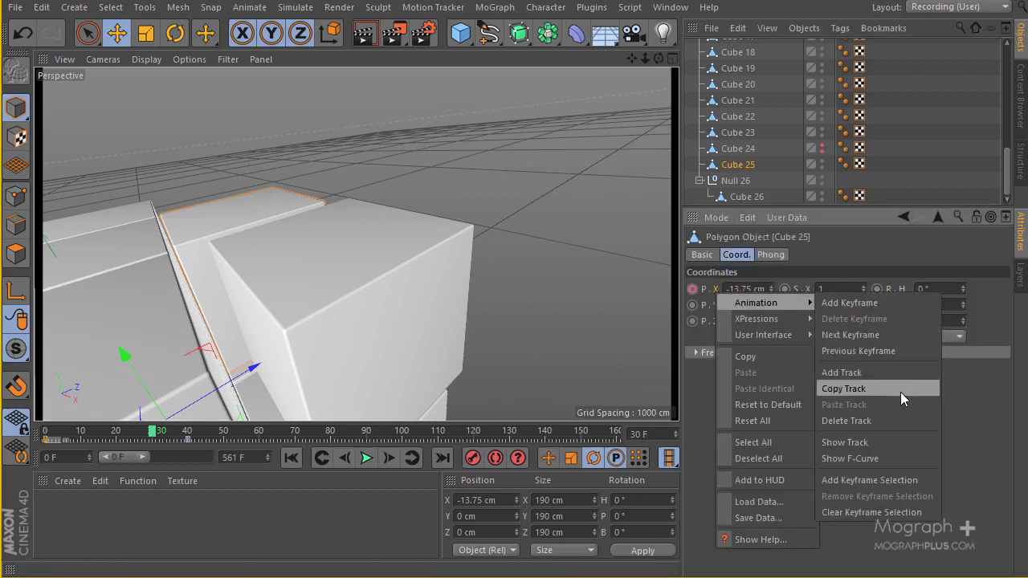
{"action": "left_click", "coordinate": [883, 447]}
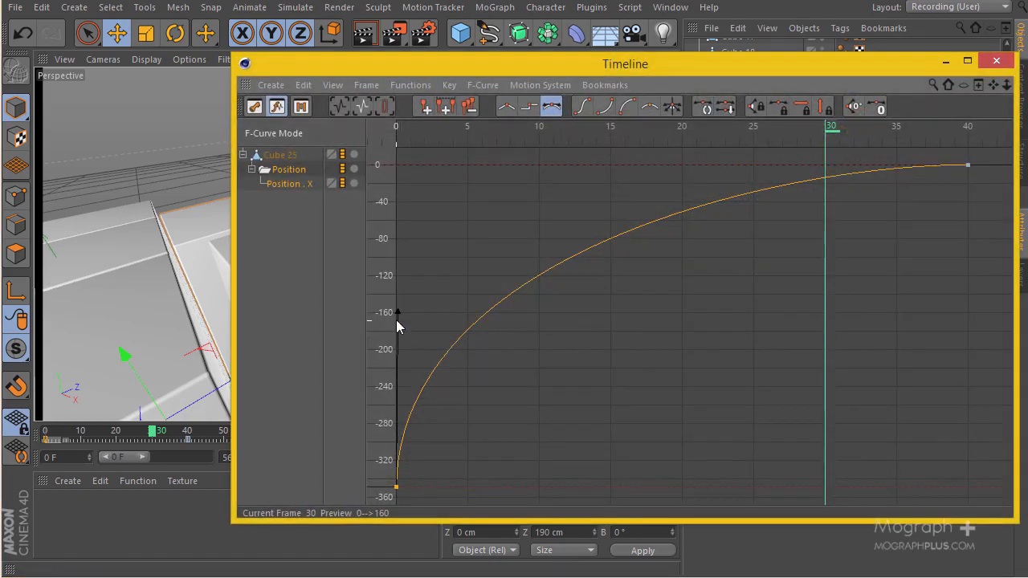
{"action": "mouse_move", "coordinate": [396, 314]}
{"action": "left_mouse_down"}
{"action": "mouse_move", "coordinate": [489, 340]}
{"action": "mouse_move", "coordinate": [525, 371]}
{"action": "left_mouse_up"}
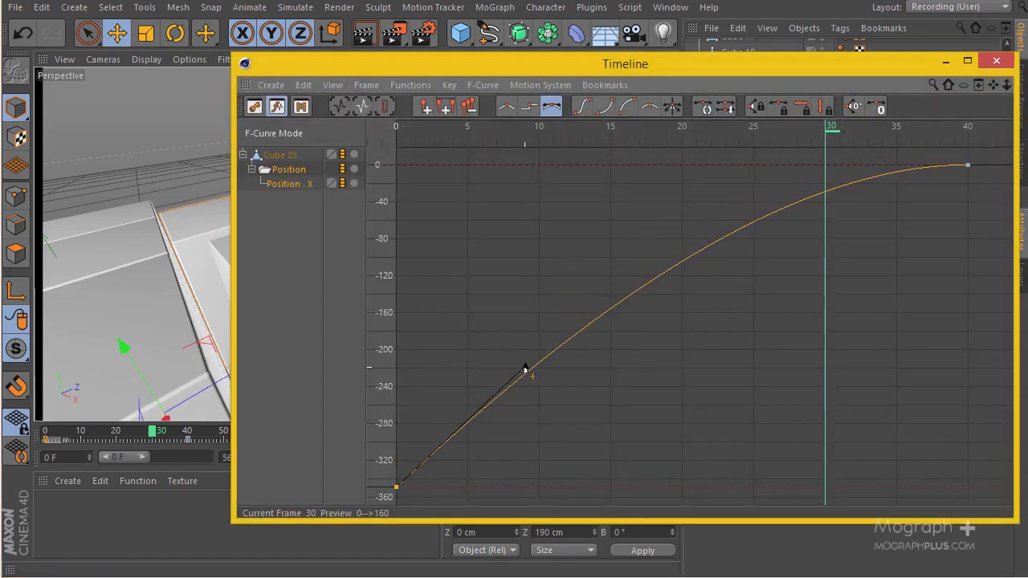
{"action": "left_click", "coordinate": [995, 61]}
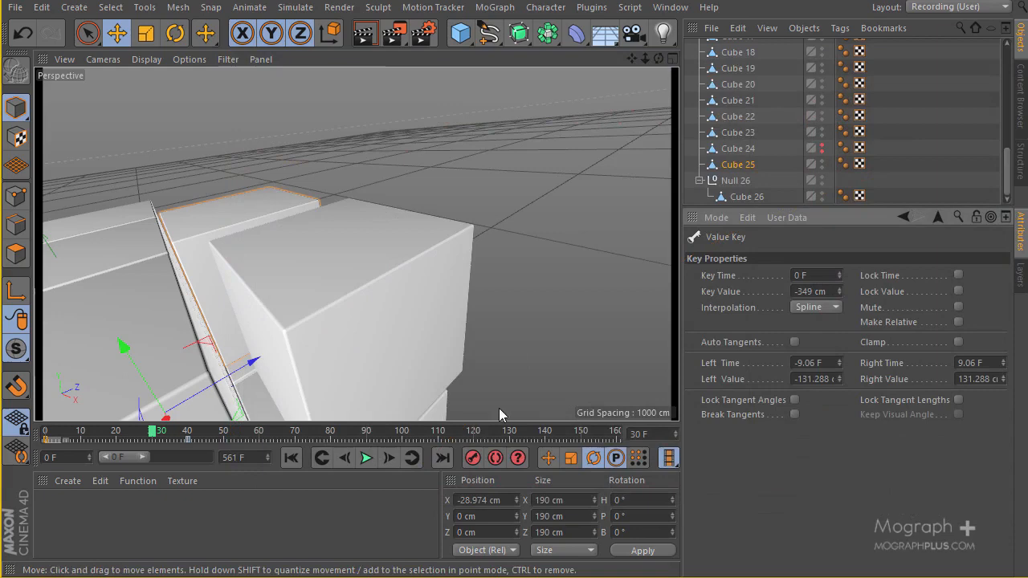
Step: Play the animation from frame 0 to check Cube 25's eased slide into place
{"action": "left_click", "coordinate": [292, 457]}
{"action": "left_click", "coordinate": [364, 457]}
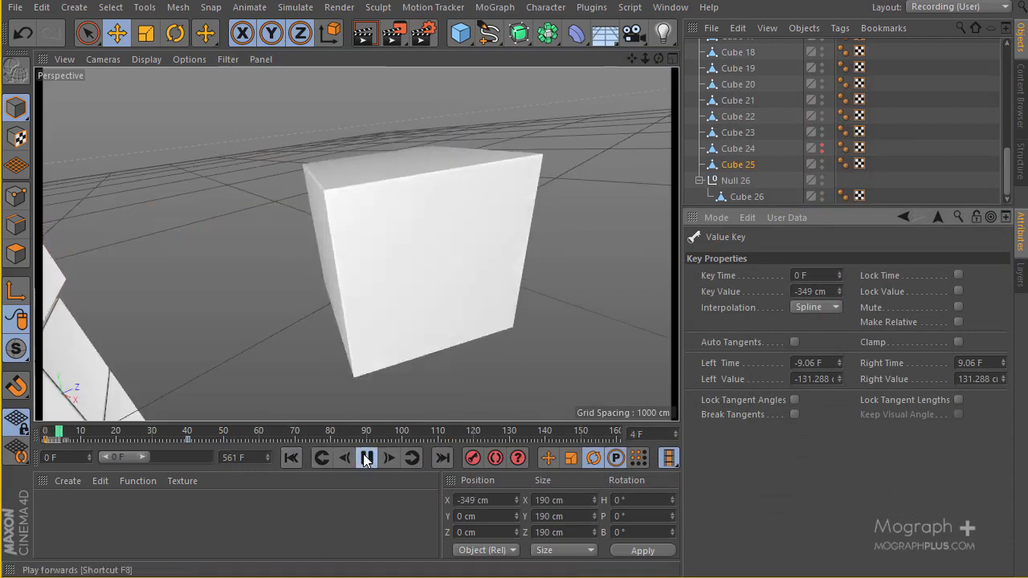
{"action": "left_click", "coordinate": [364, 457]}
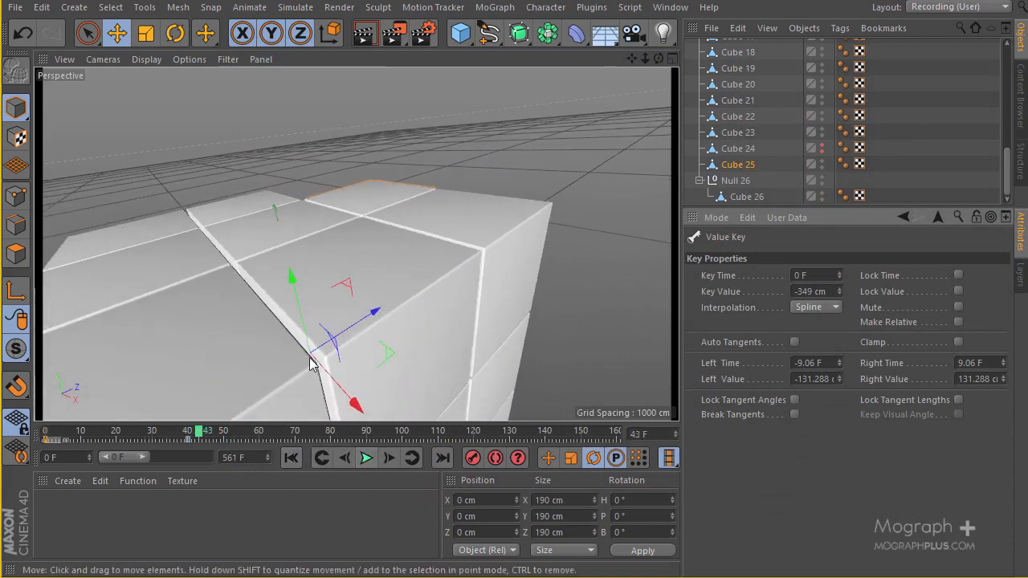